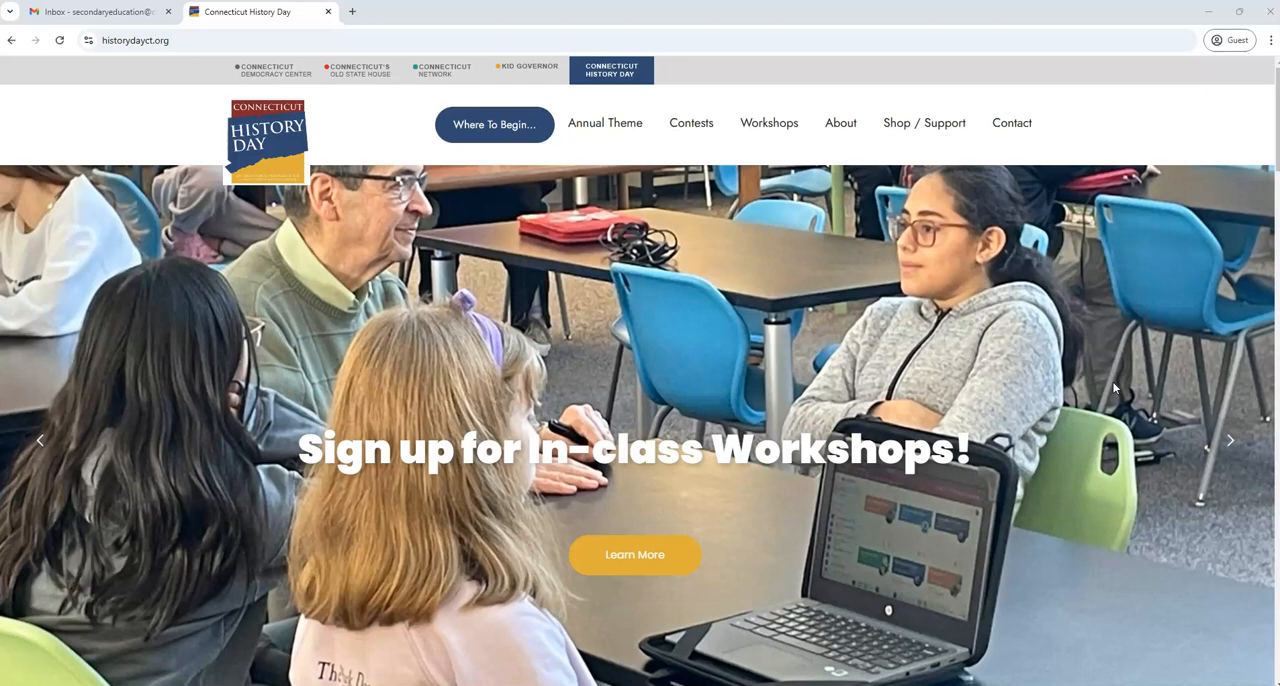
Open the Contest Registration page of the Connecticut History Day website
click(223, 37)
click(148, 114)
click(134, 110)
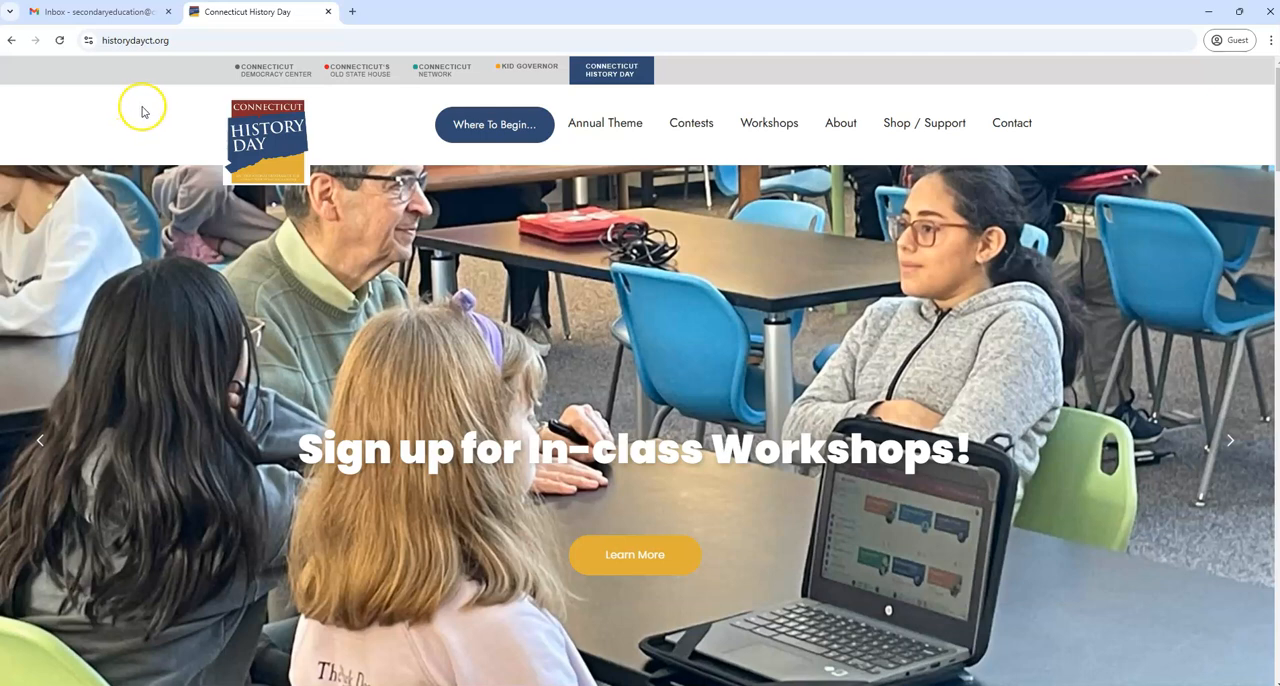
mouse_move(690, 125)
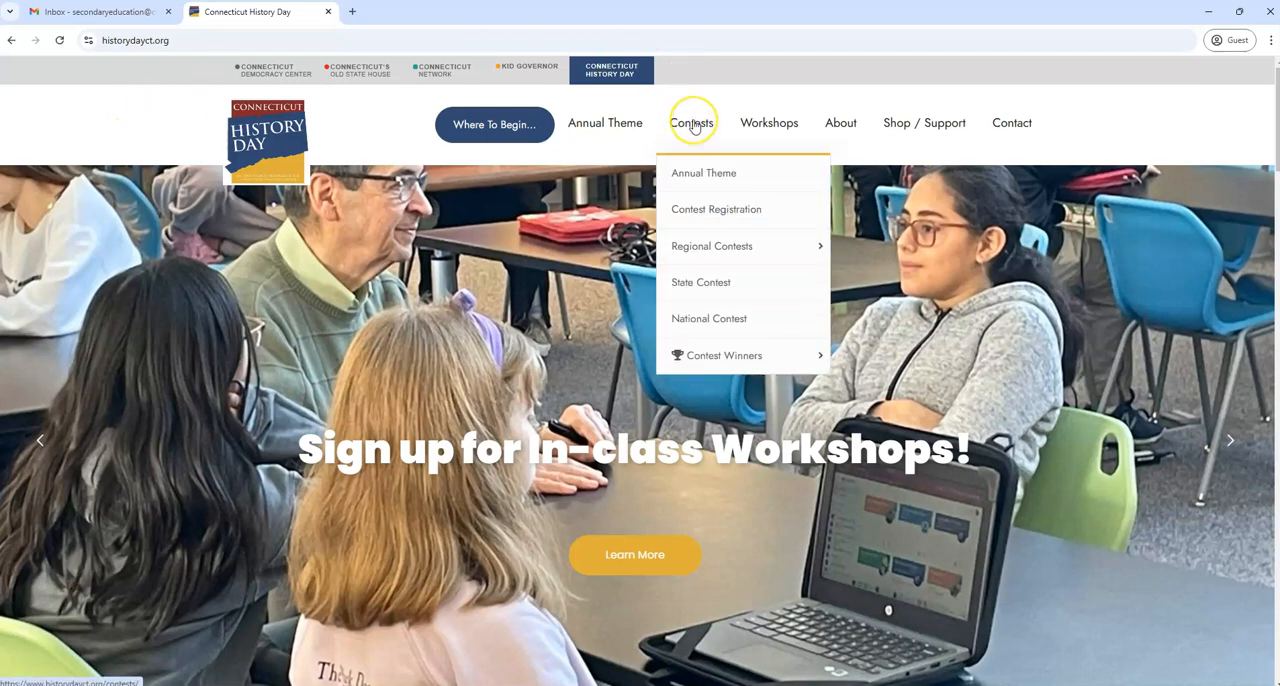
click(705, 209)
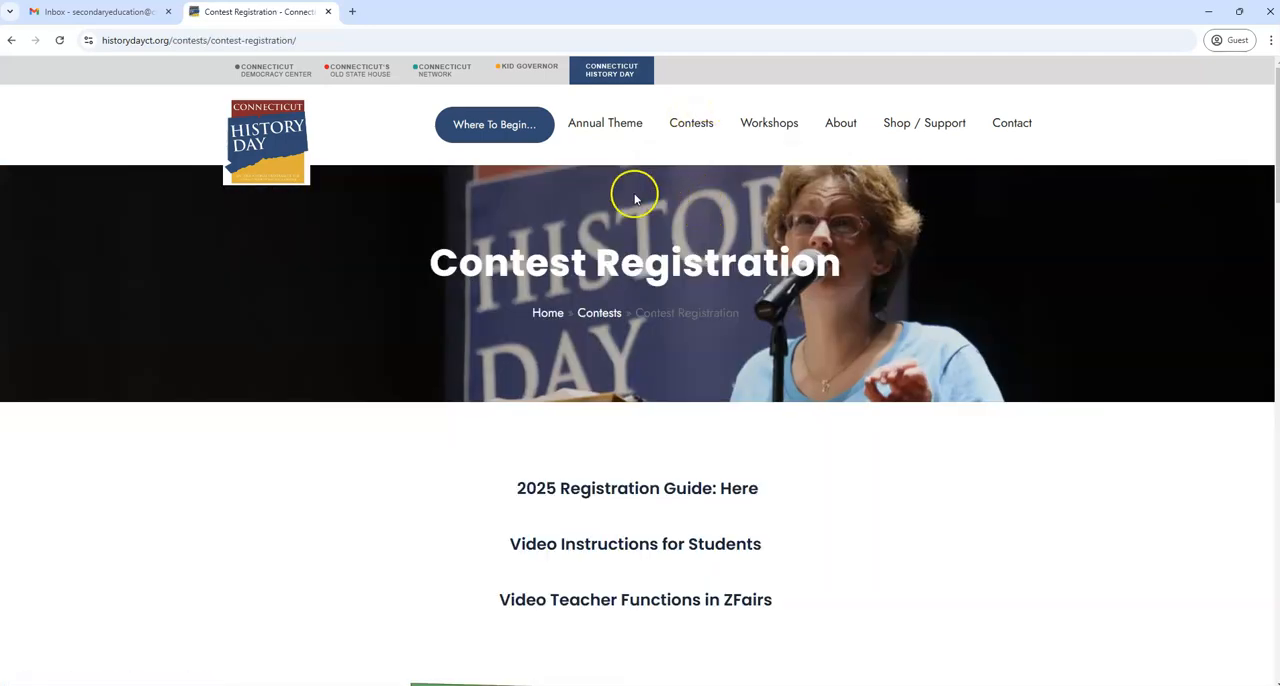
Find the zfairs Contest Registration section below the region map and open the Fairfield regional contest page
scroll(1030, 378, down, 2)
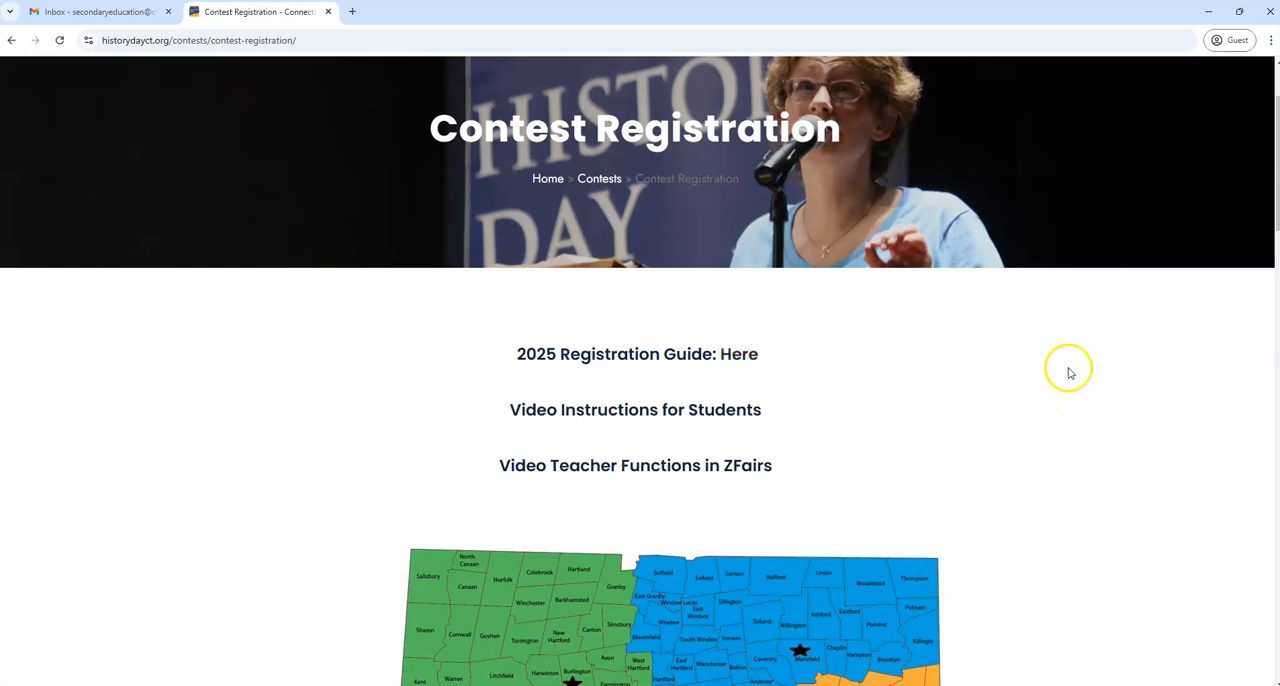
scroll(1066, 372, down, 1)
scroll(1066, 374, down, 2)
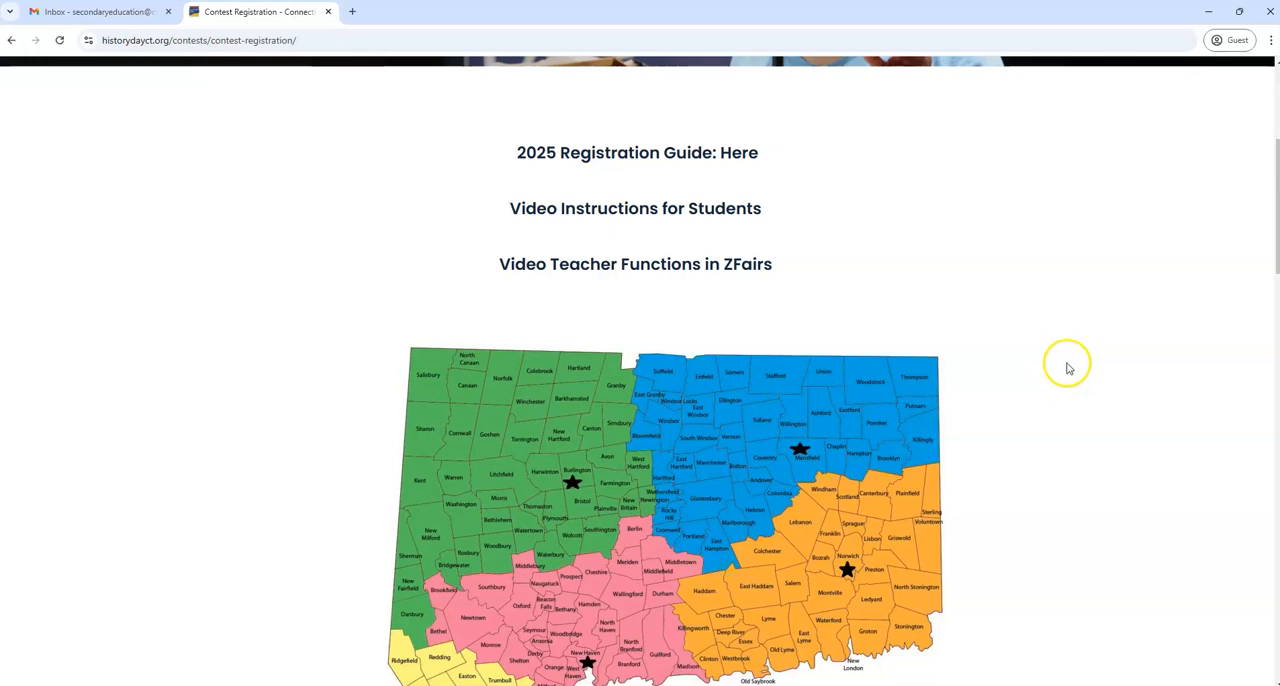
scroll(1090, 292, down, 3)
scroll(1090, 293, down, 5)
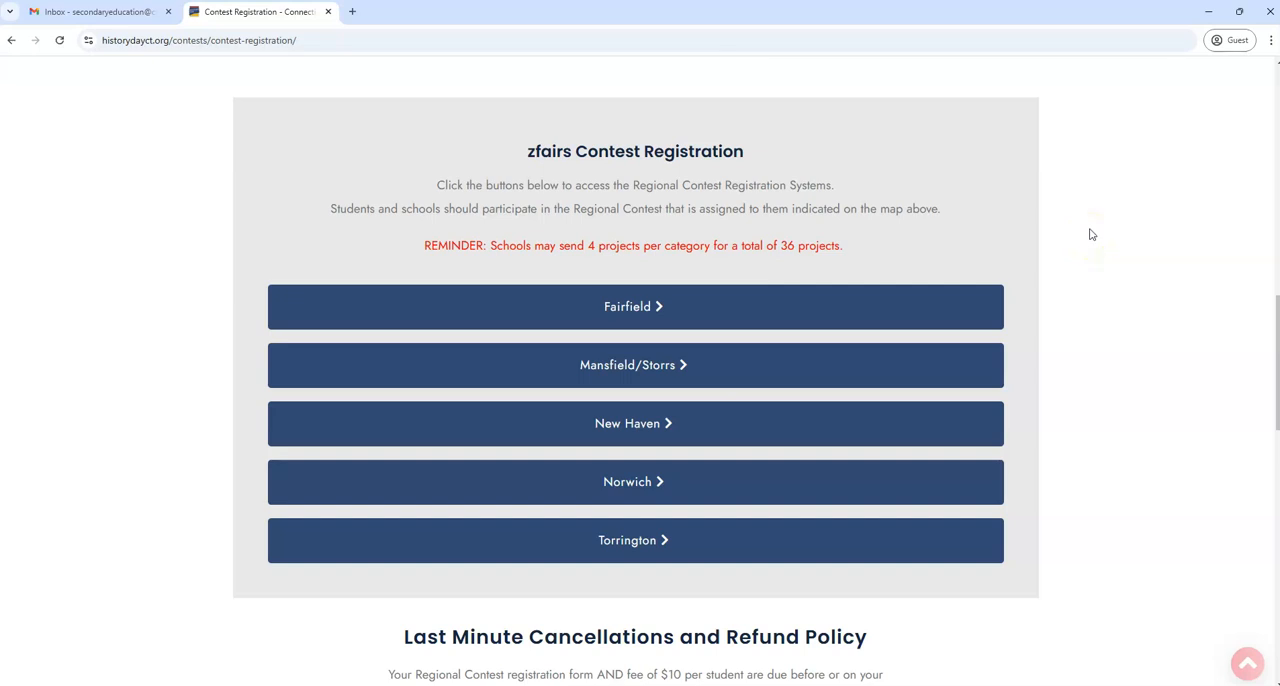
click(1084, 238)
click(689, 307)
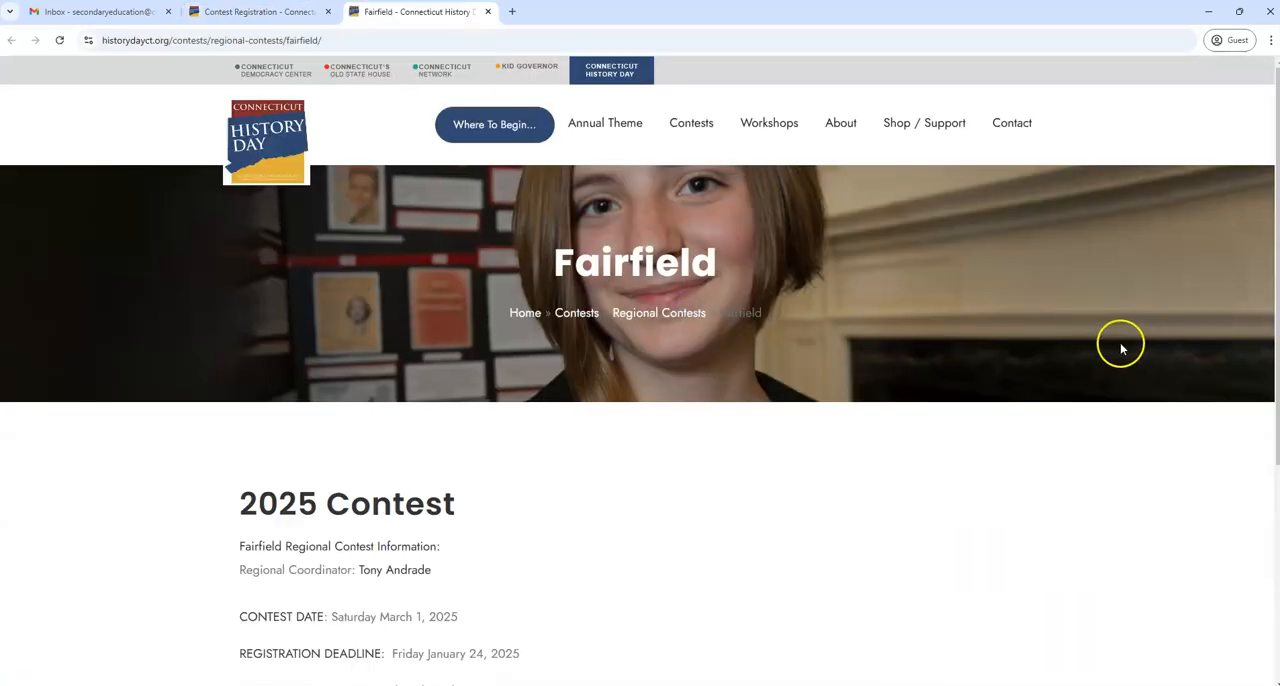
Open the Fairfield Regional Contest Registration System from the 2025 Contest information and highlight the site's web address
scroll(1121, 347, down, 2)
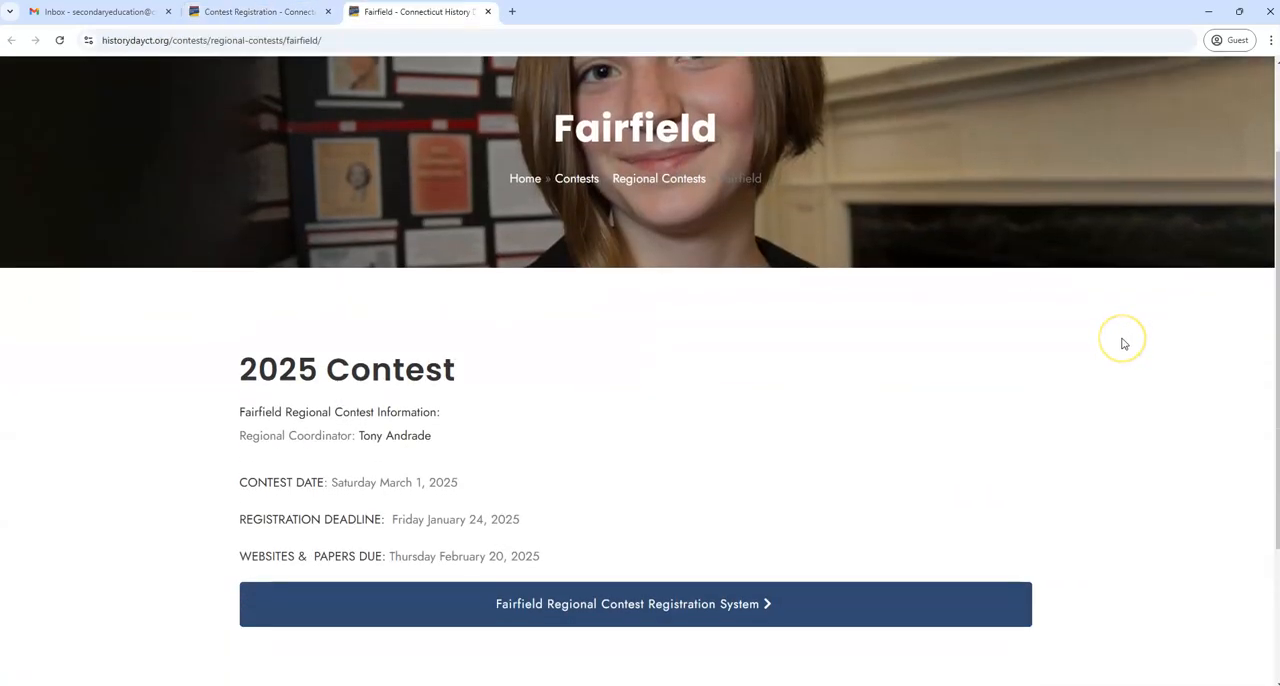
scroll(1122, 344, down, 1)
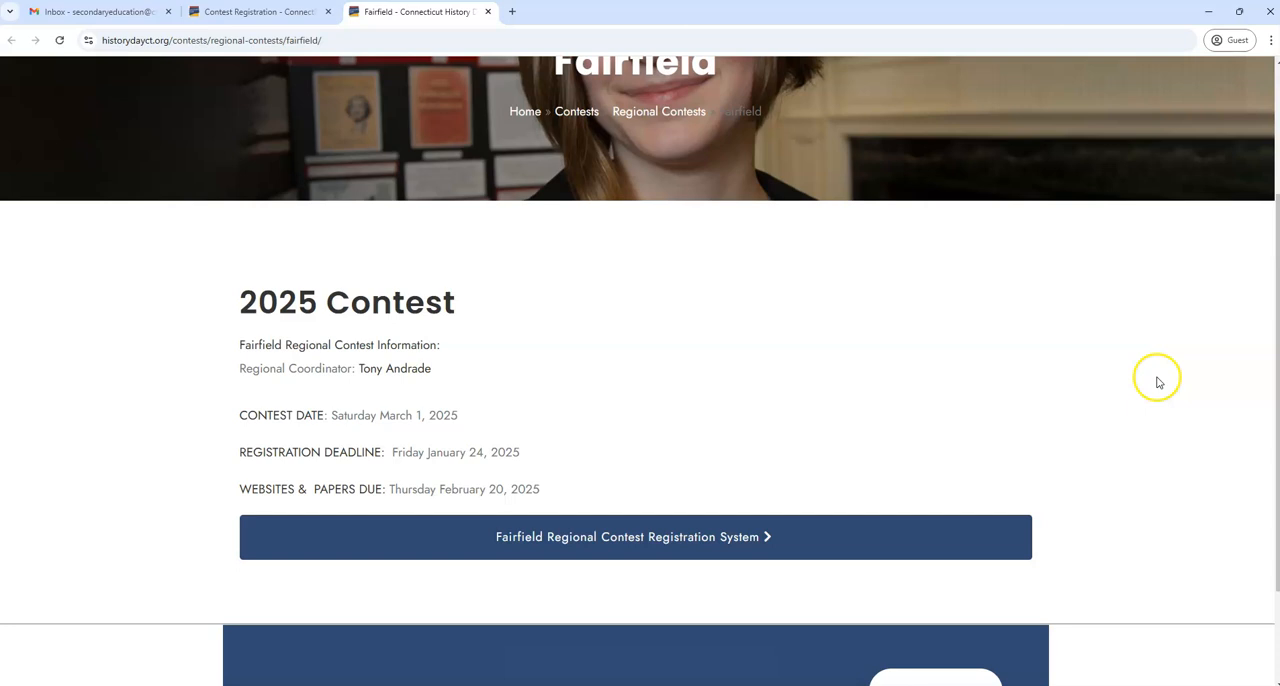
scroll(760, 364, down, 1)
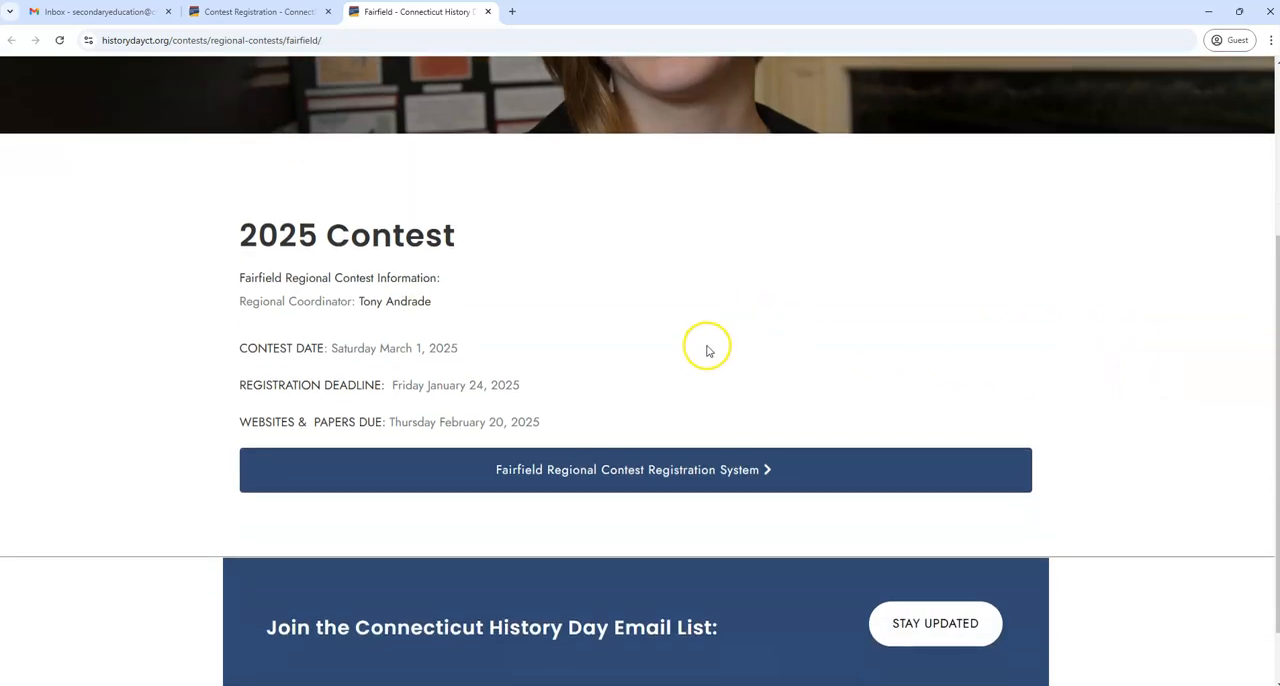
click(813, 475)
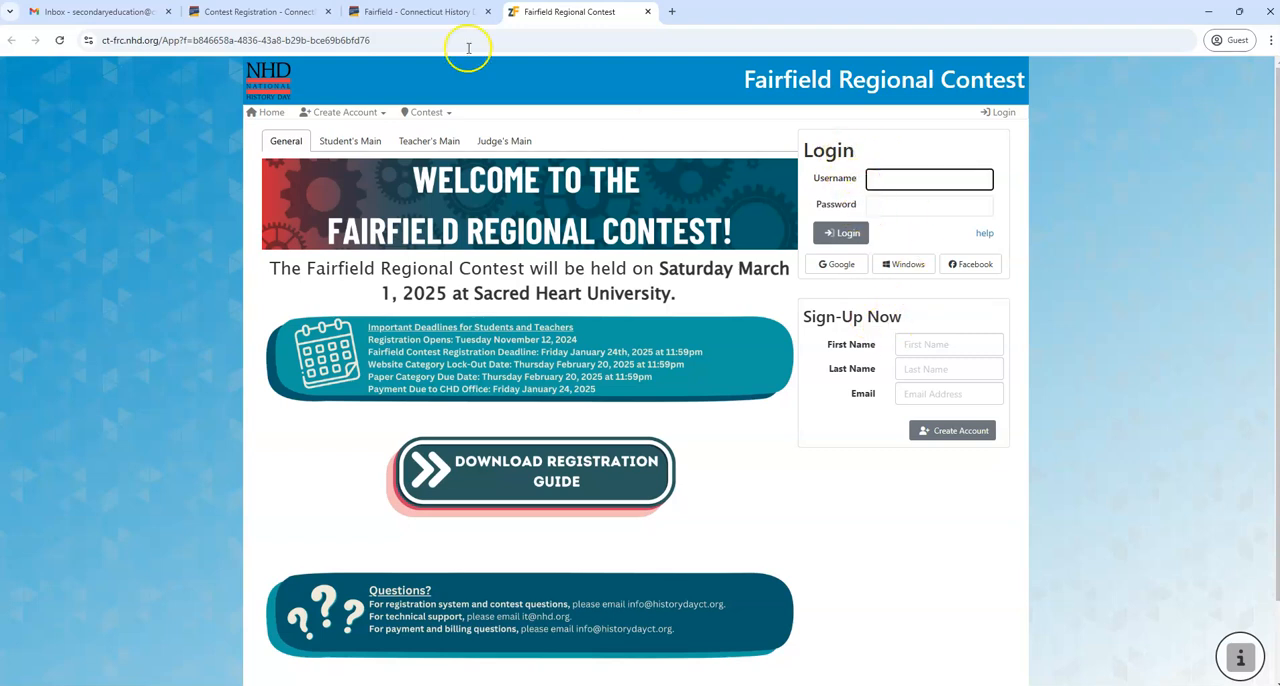
drag(158, 42, 92, 42)
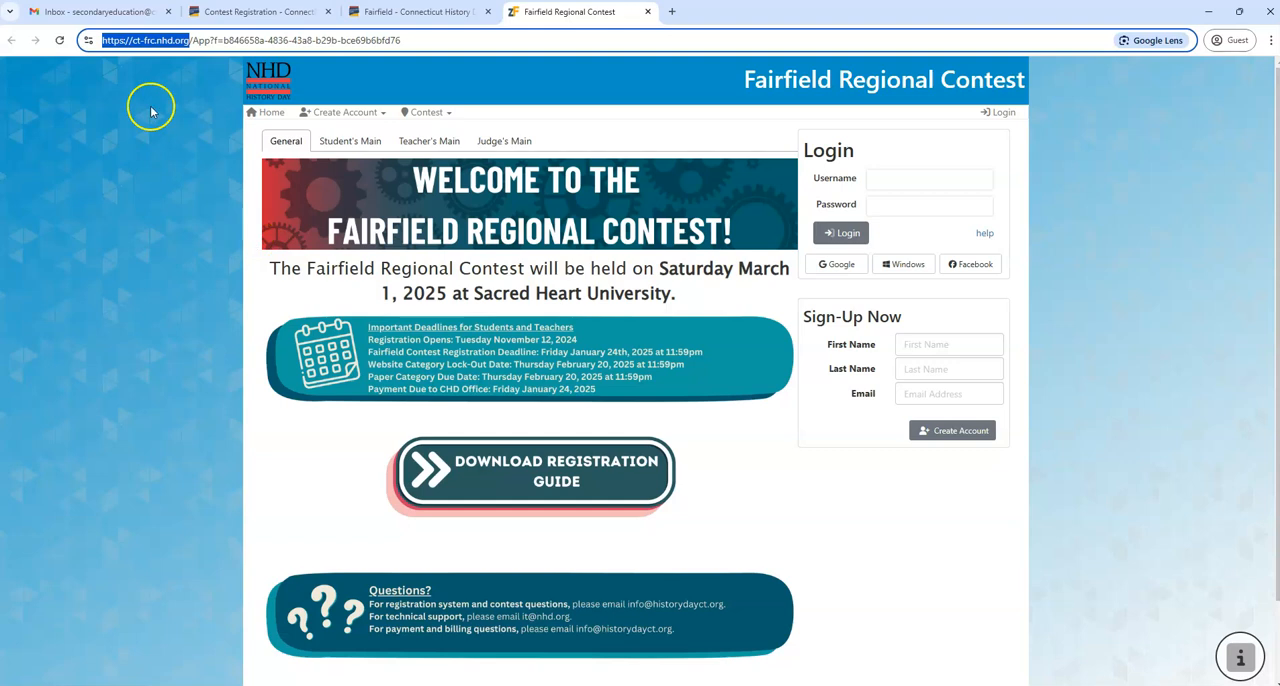
Fill in the Sign-Up Now form with the student's first name, last name and e-mail, and create the account
click(926, 341)
text(Test)
key(Tab)
text(S)
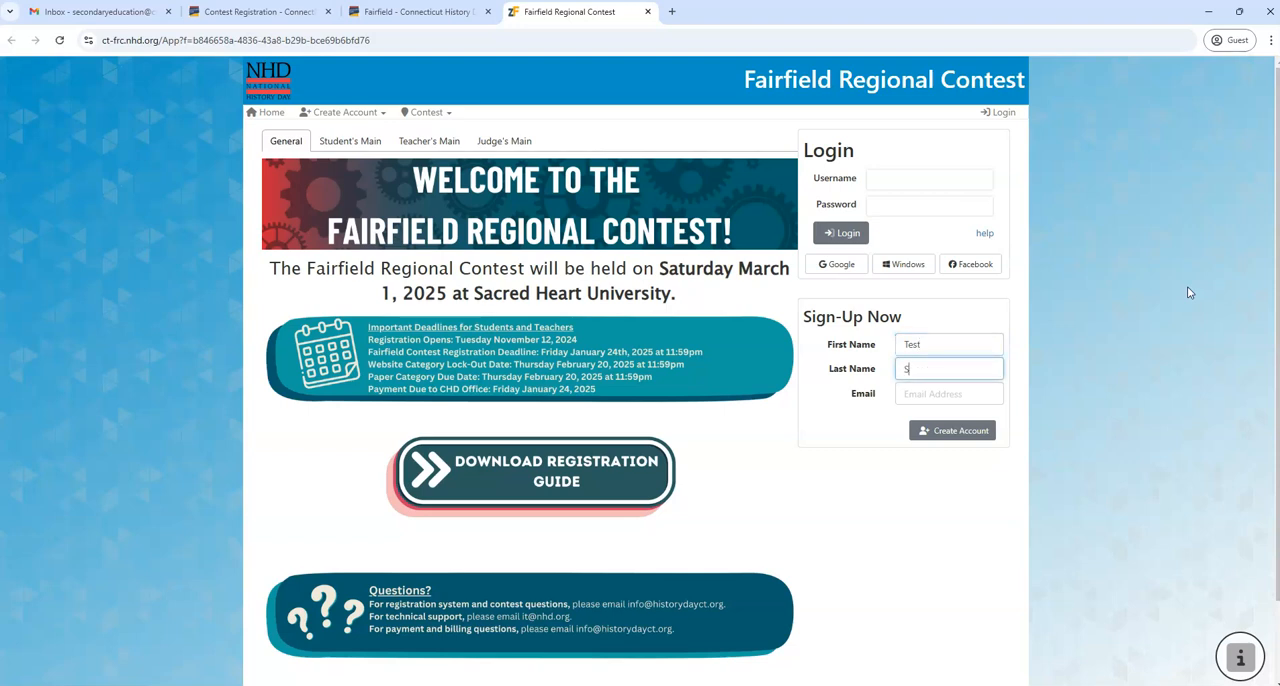
text(tudent)
key(Tab)
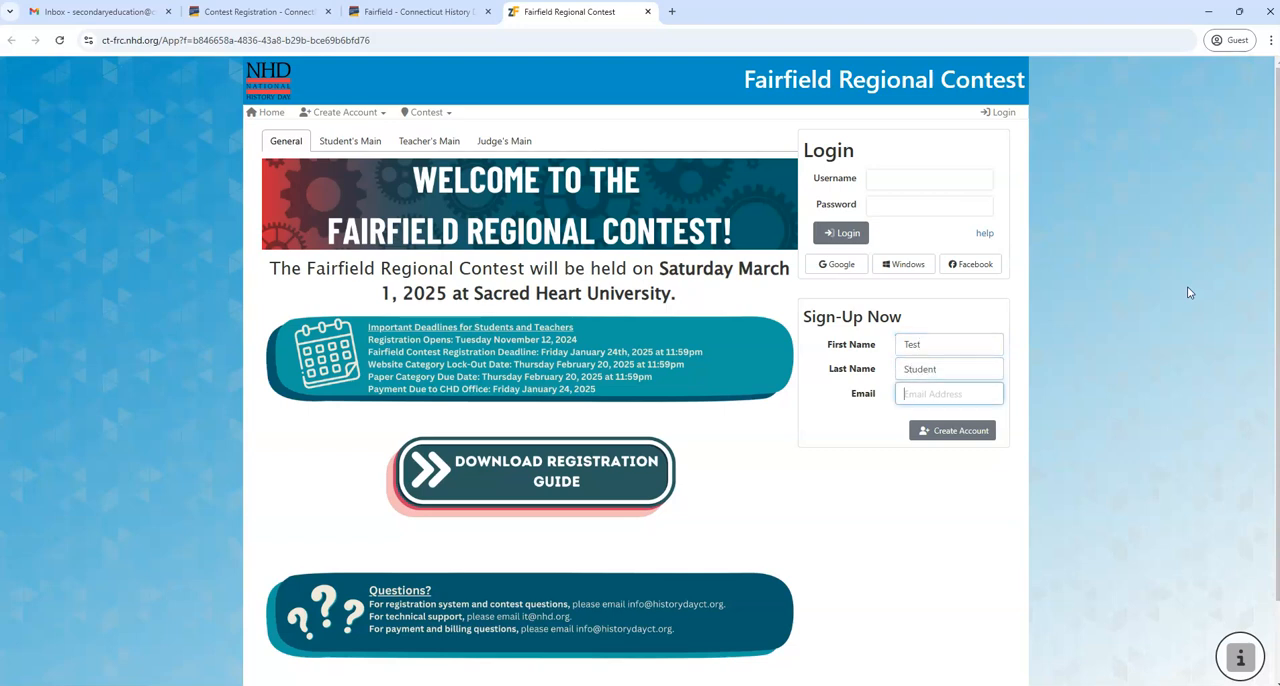
click(972, 431)
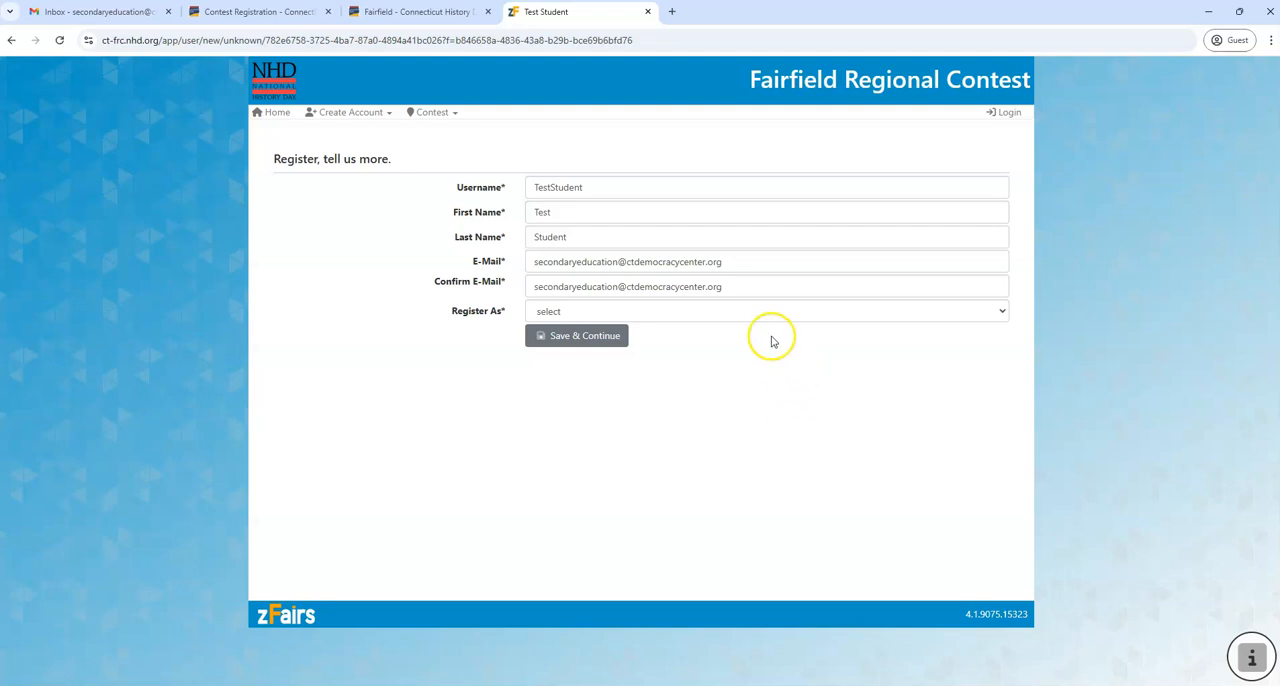
Set the account to register as Student, then save the registration details and continue
click(1004, 314)
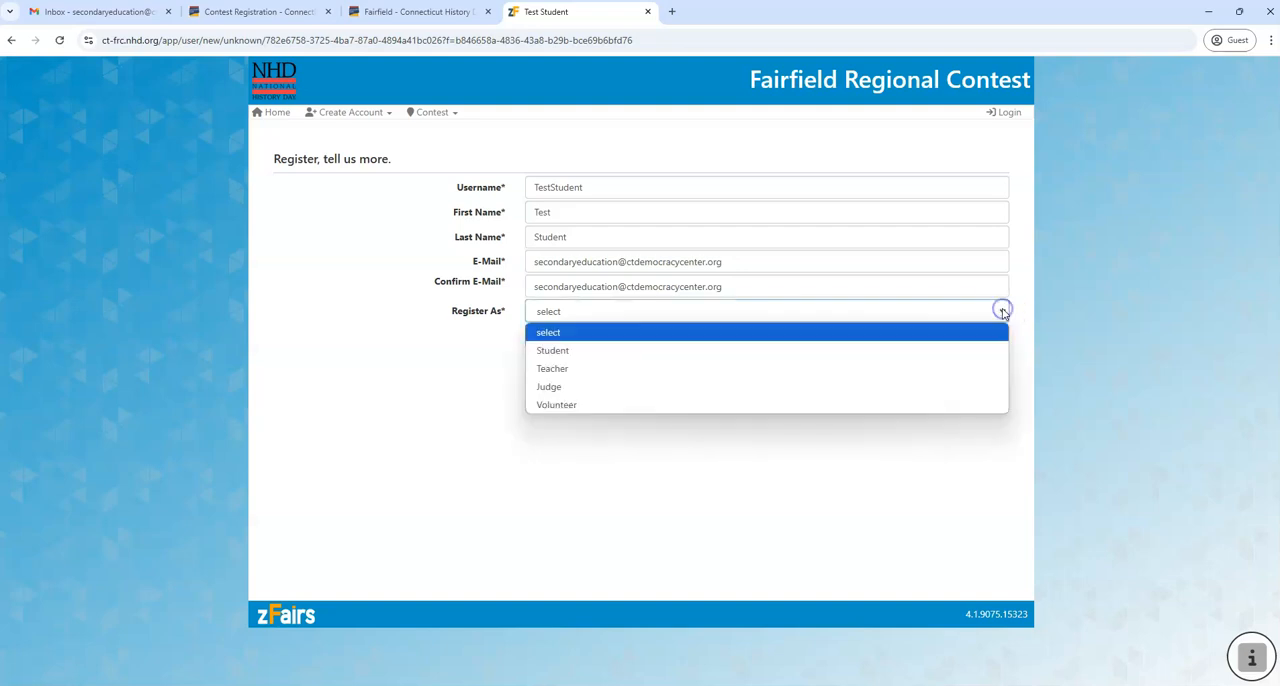
click(932, 352)
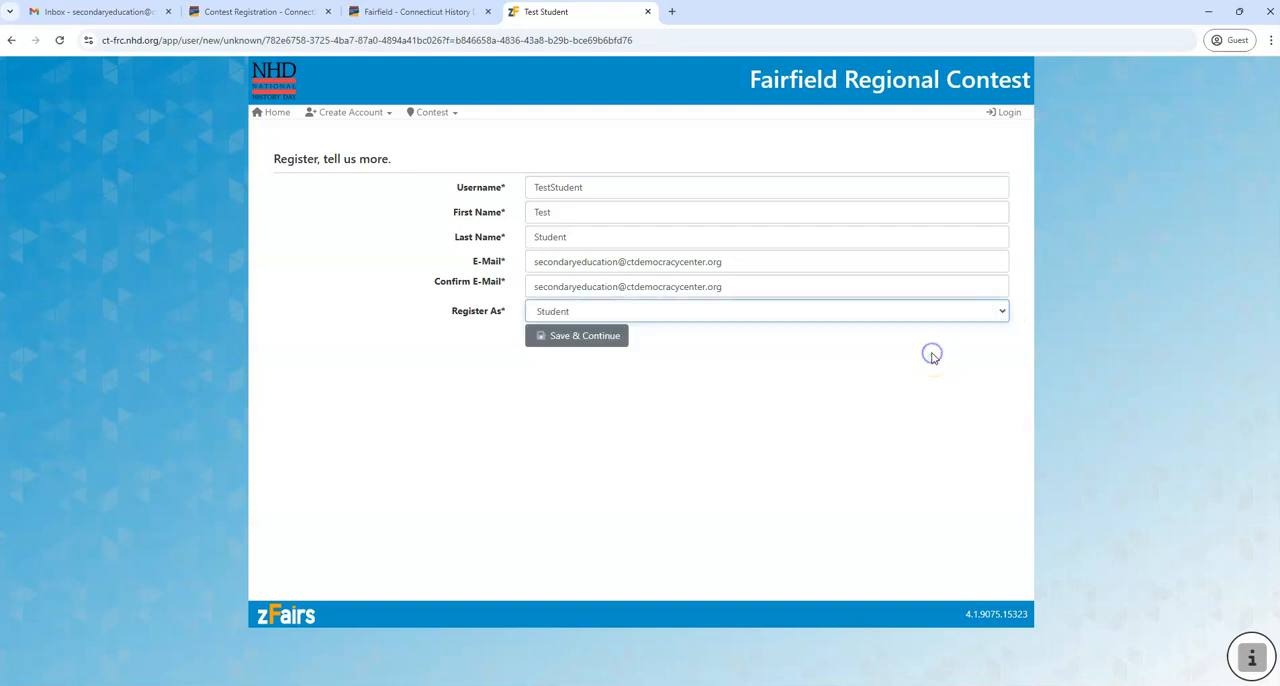
click(605, 340)
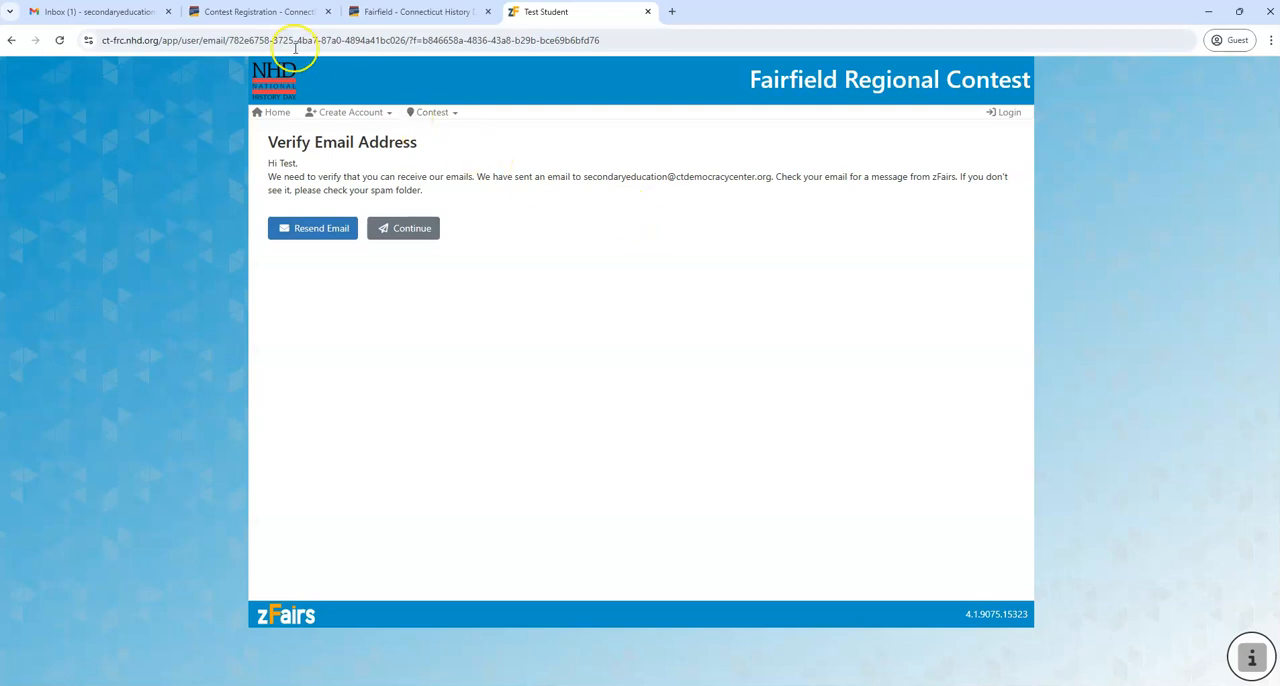
Switch to the Gmail mailbox and check the Spam folder for the verification message
click(121, 12)
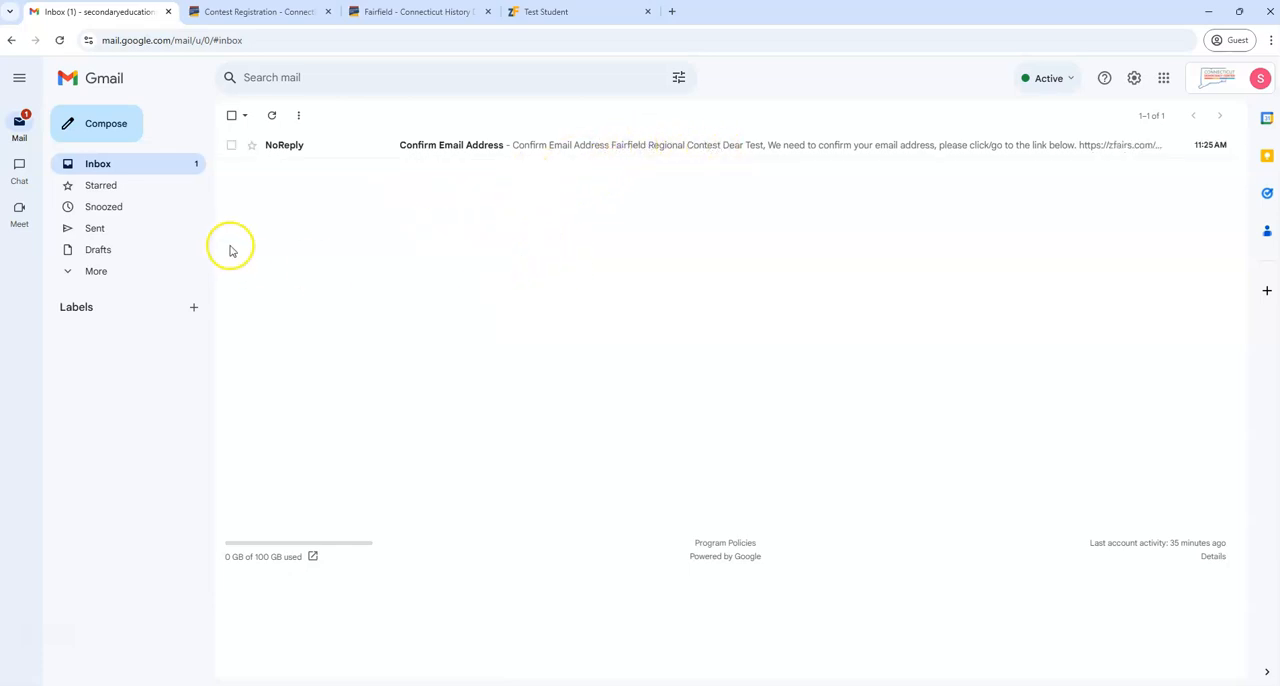
click(97, 271)
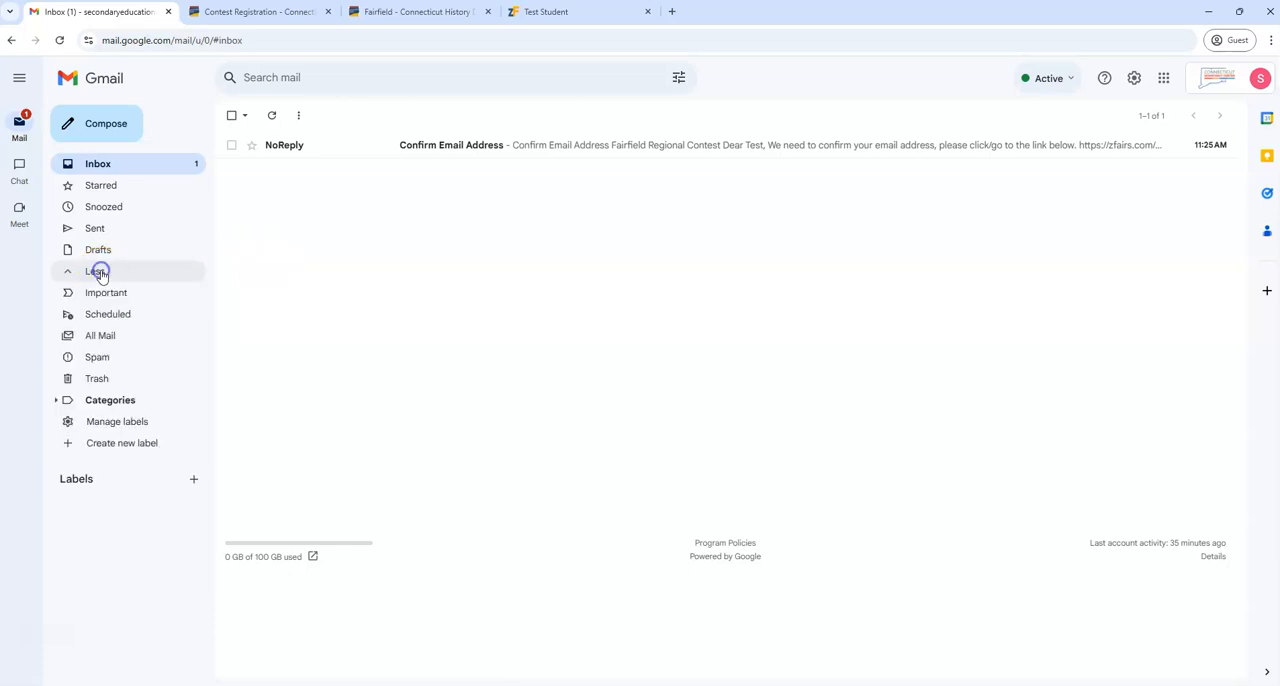
click(96, 356)
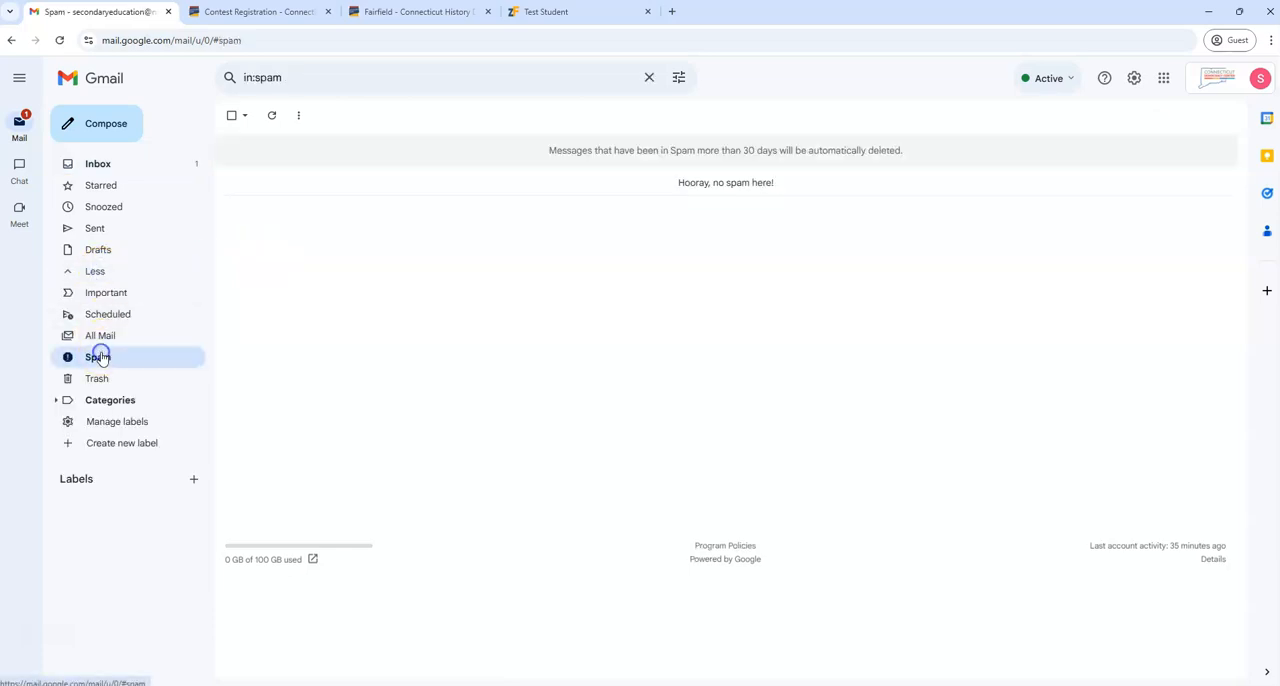
Open the Confirm Email Address message in the inbox and follow its confirmation link
click(166, 167)
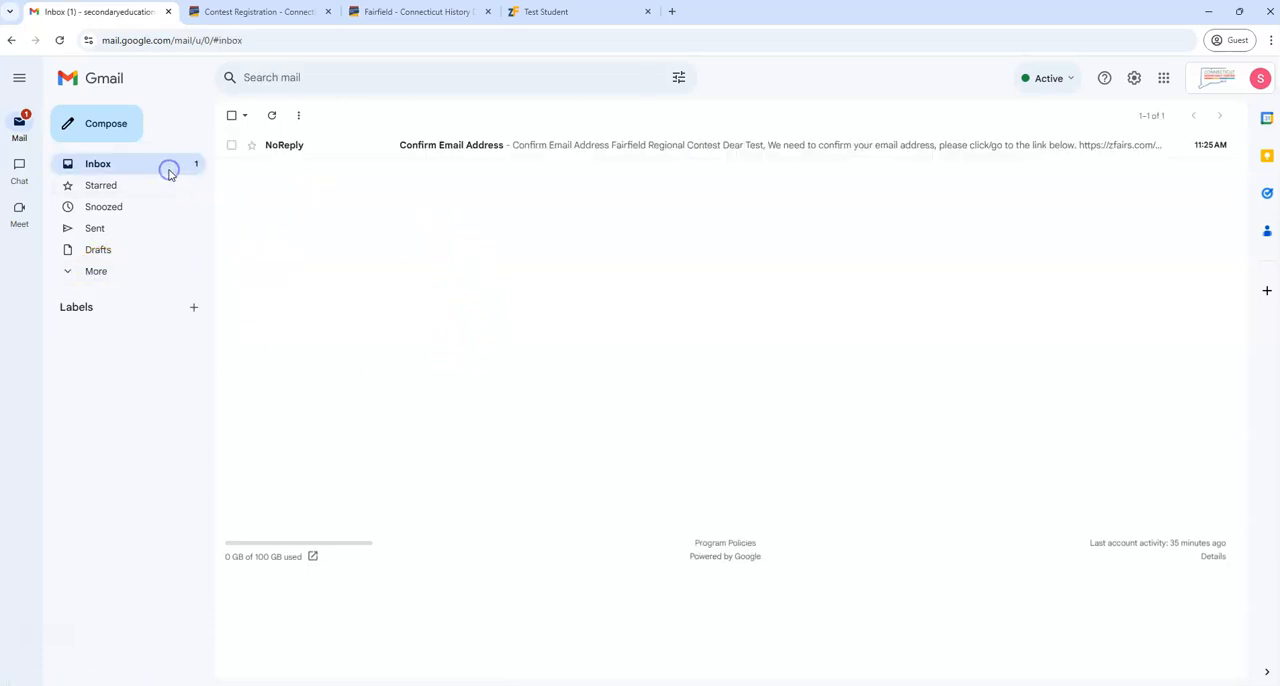
click(457, 146)
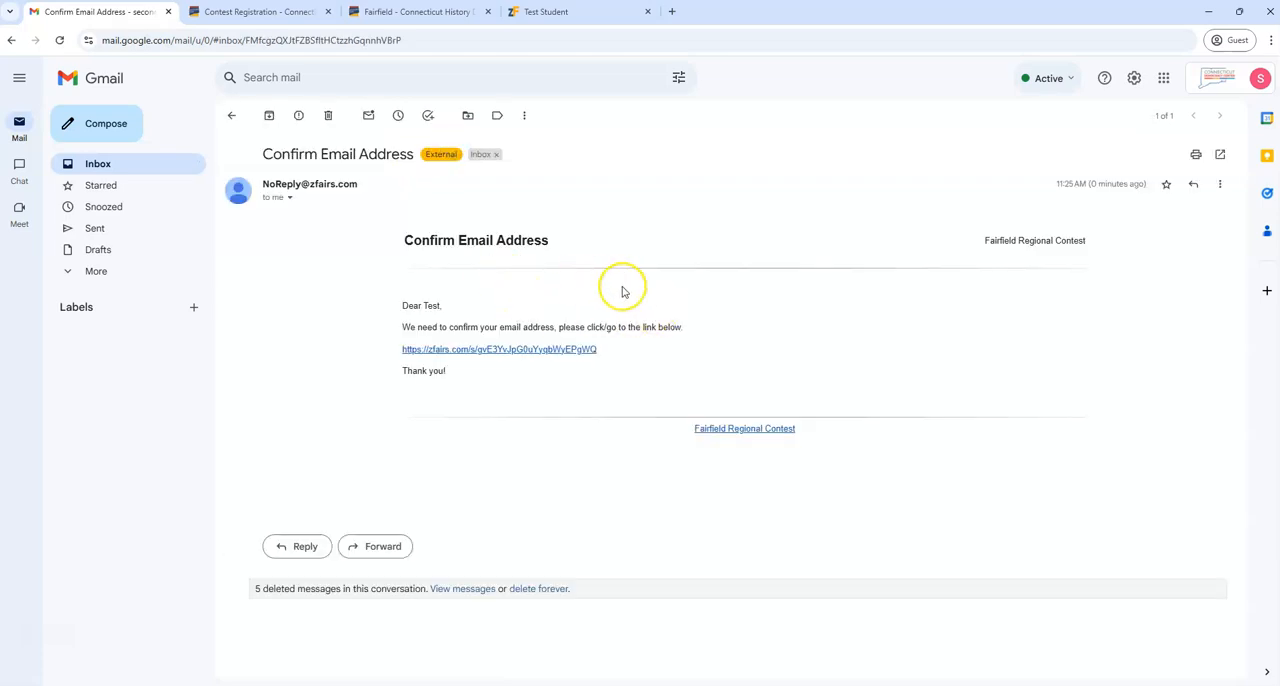
click(497, 350)
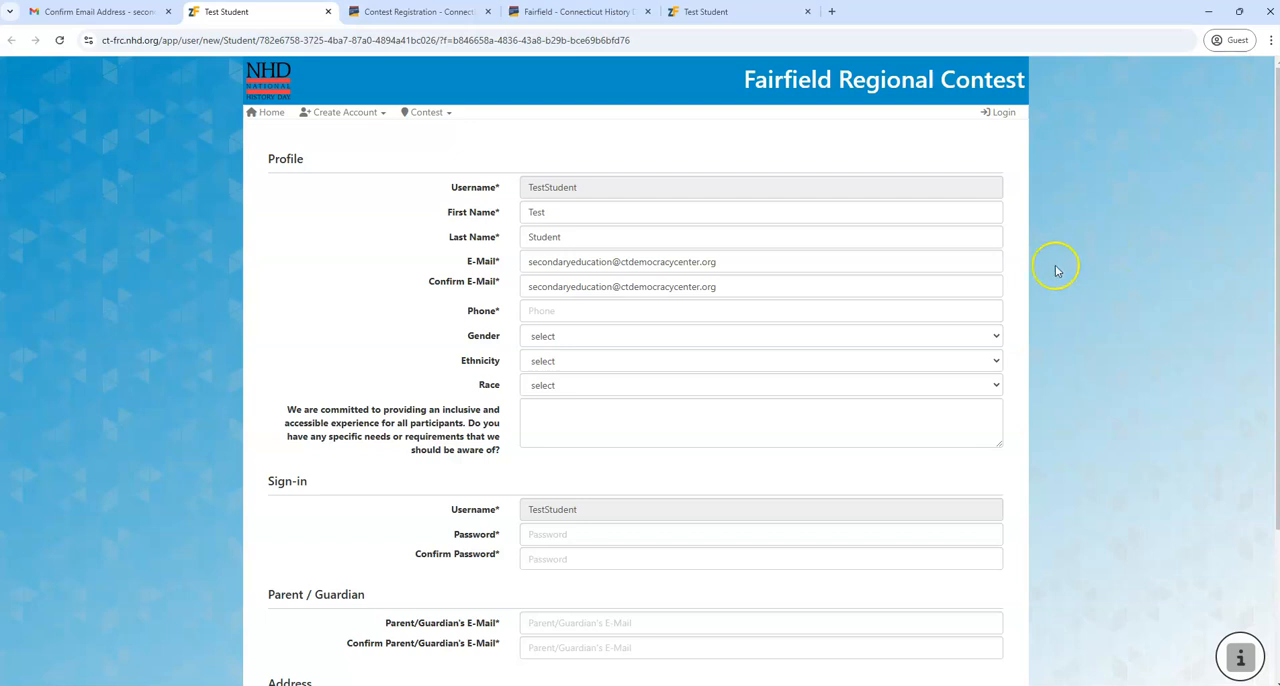
Look over the student profile form and enter the student's phone number in the Profile section
scroll(1104, 252, down, 1)
scroll(1104, 253, down, 1)
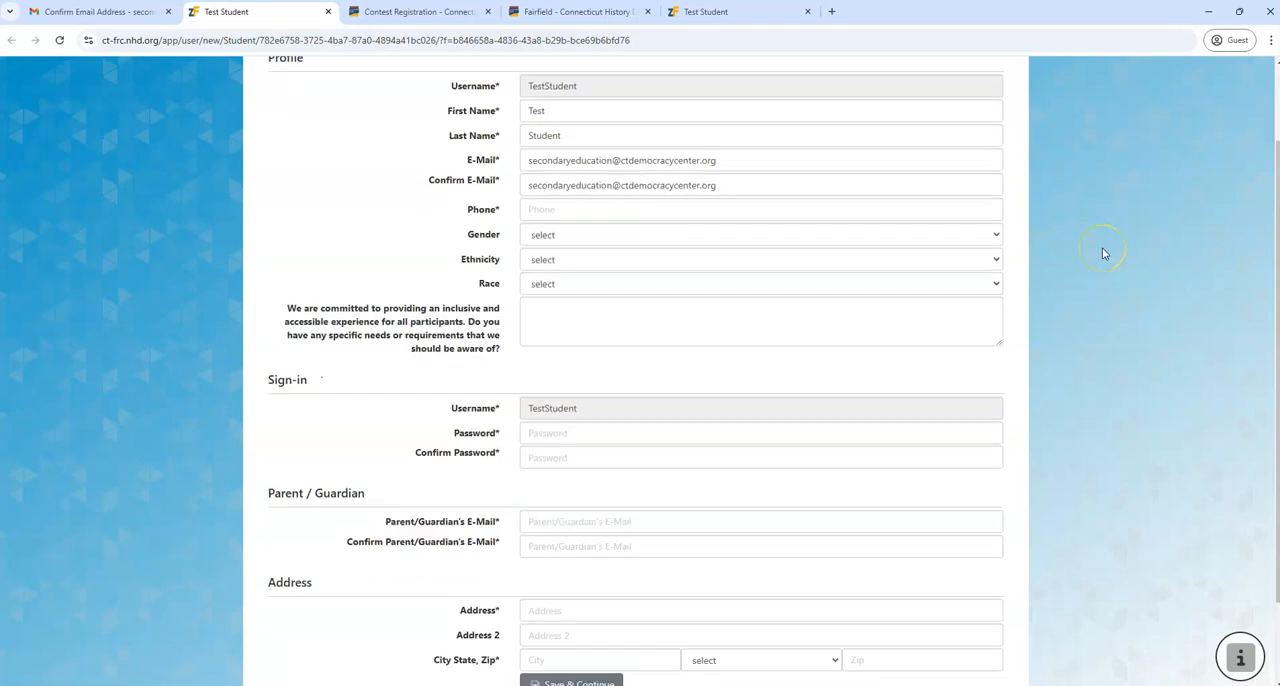
scroll(1104, 253, up, 2)
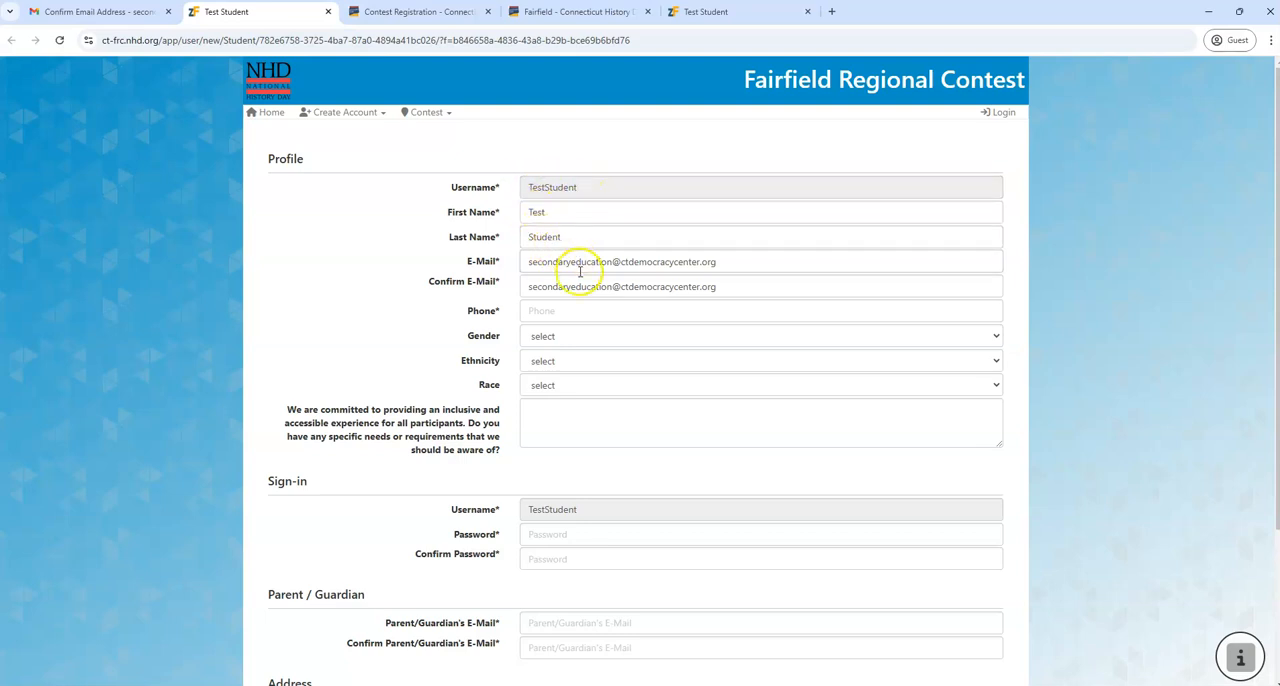
click(567, 309)
click(567, 309)
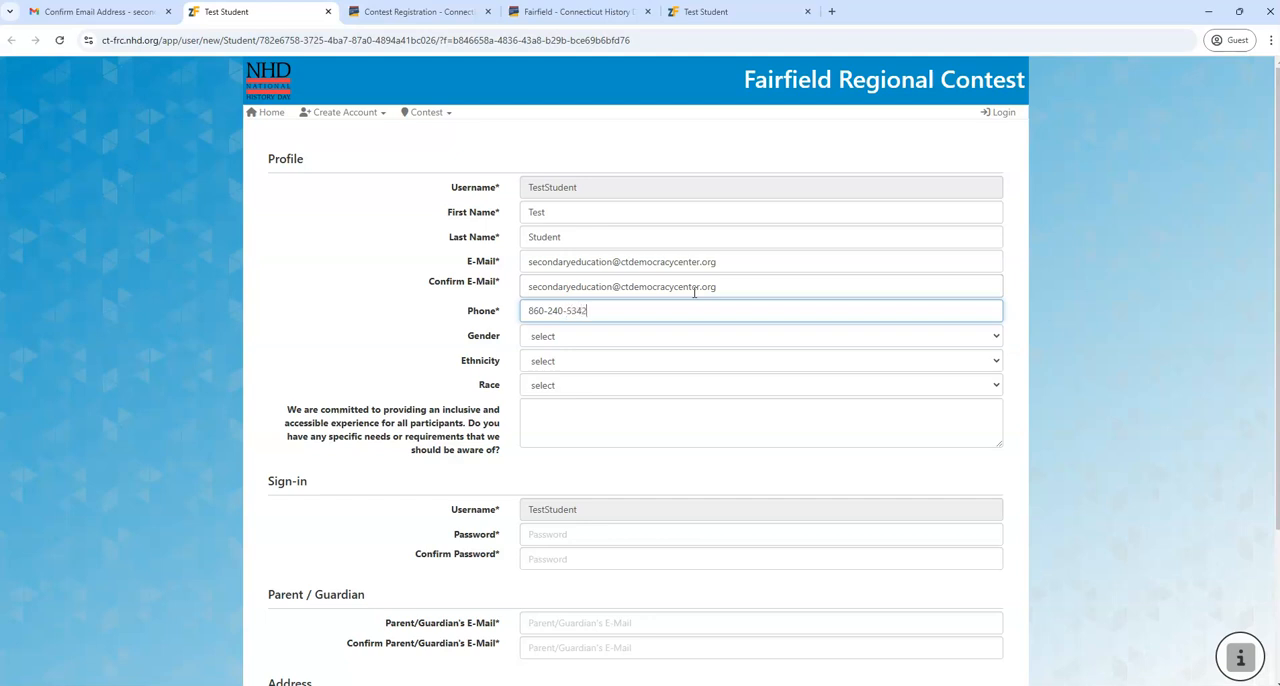
click(1120, 346)
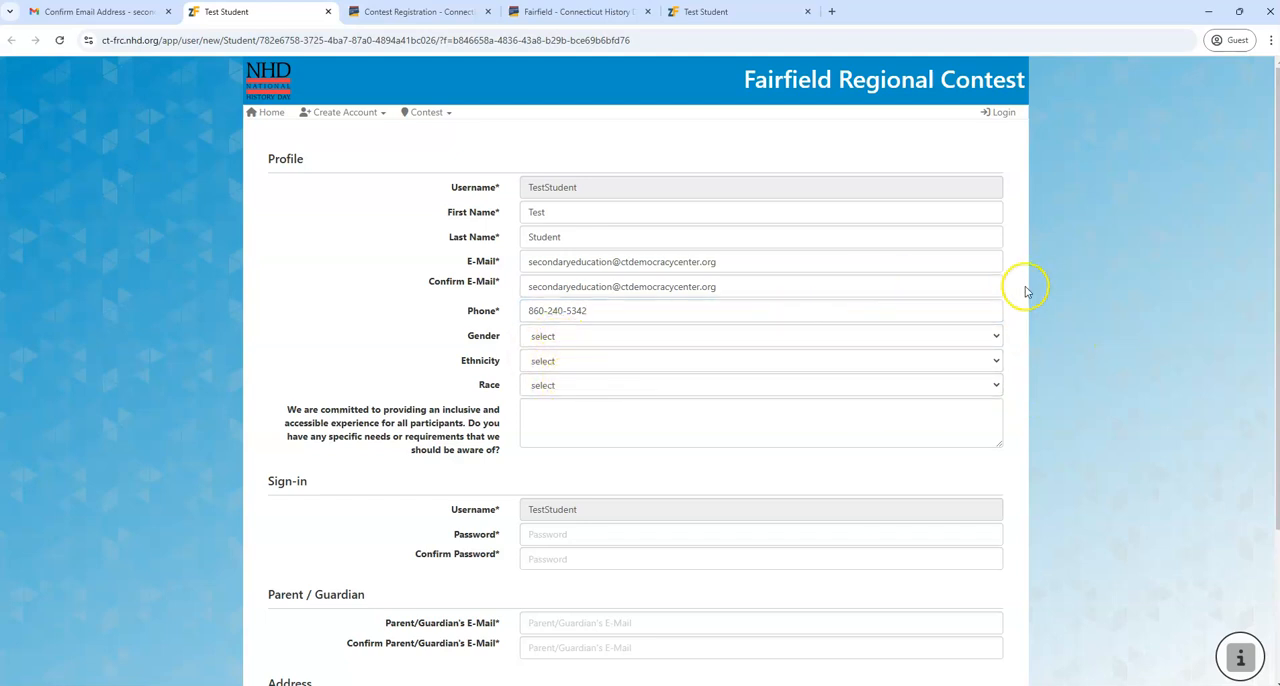
Enter the account password in the Sign-in section and repeat it in the Confirm Password field
scroll(1120, 297, down, 1)
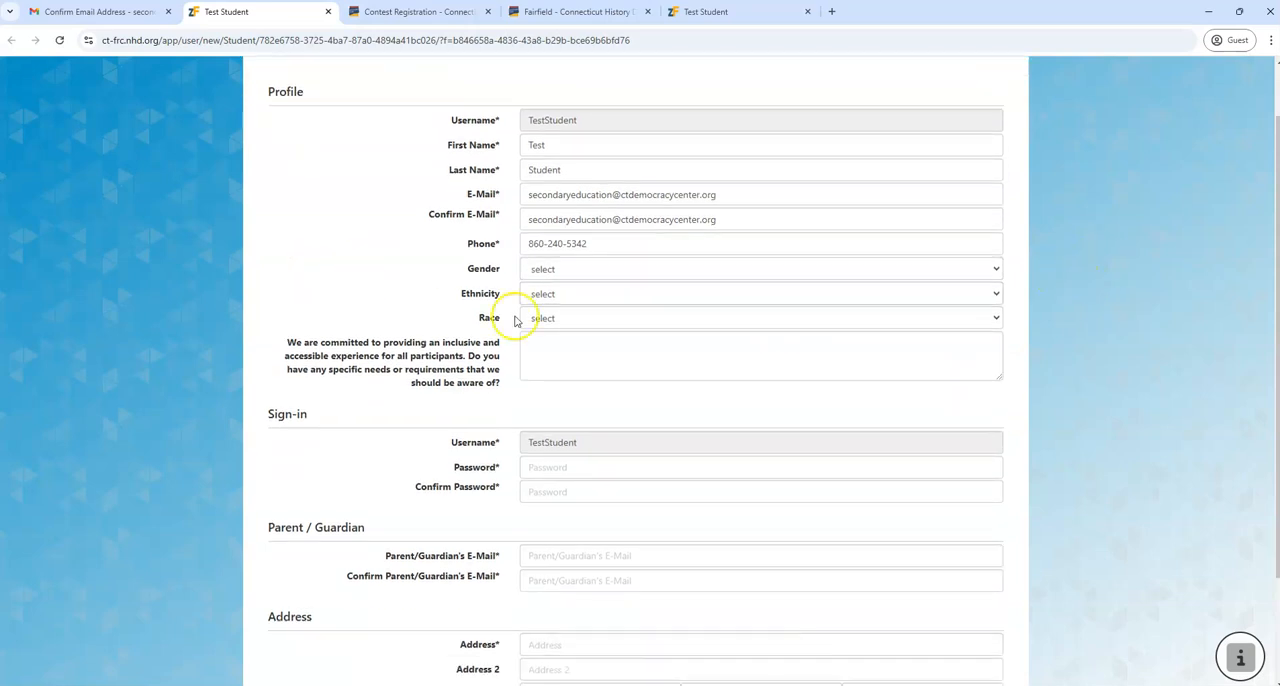
click(548, 473)
click(552, 472)
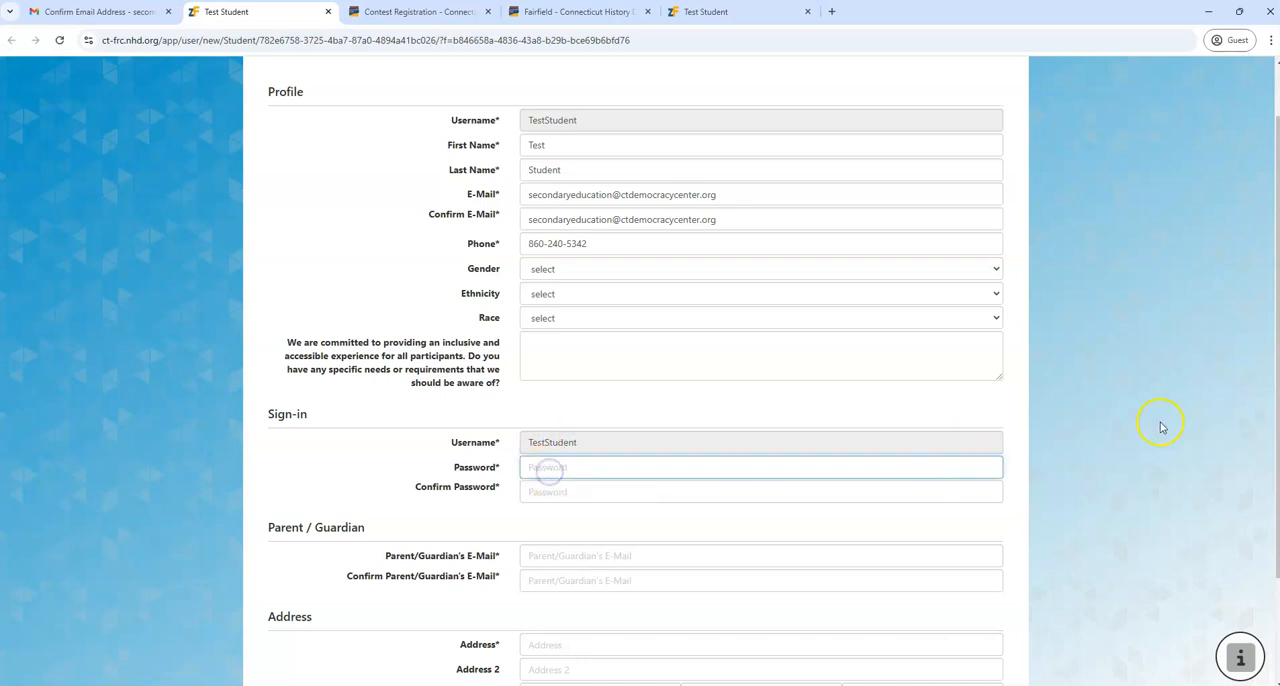
text(••)
click(568, 488)
text(•)
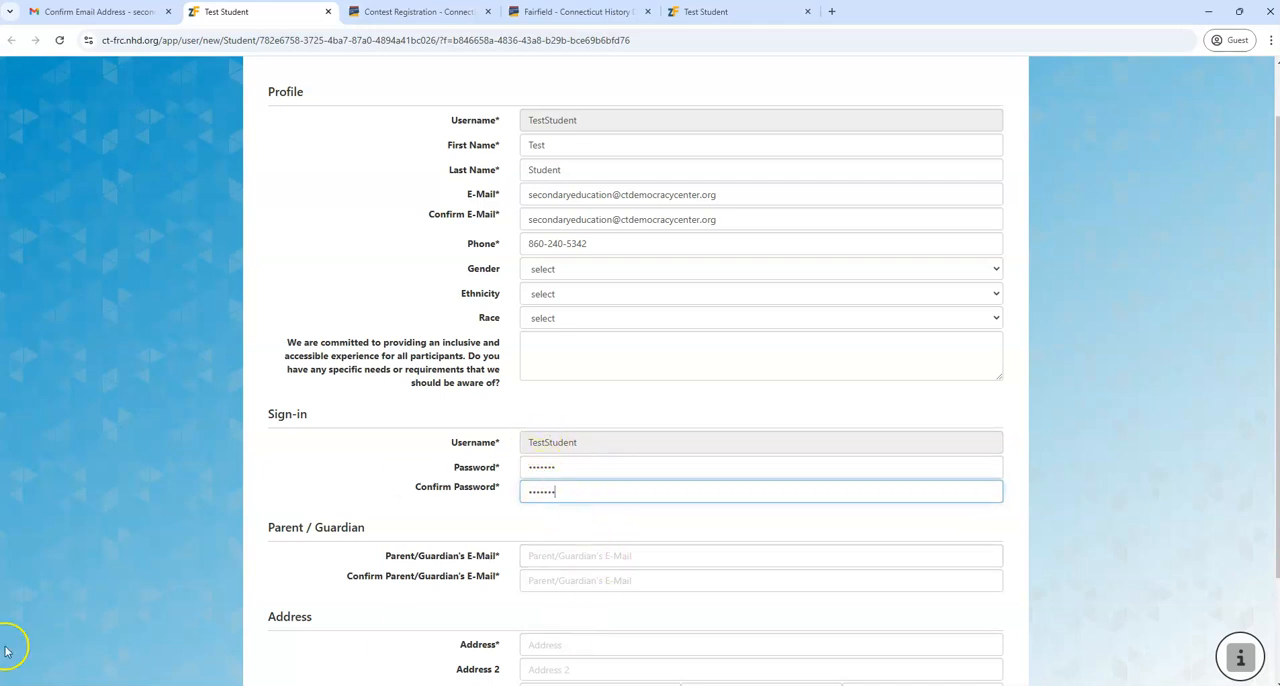
click(1158, 464)
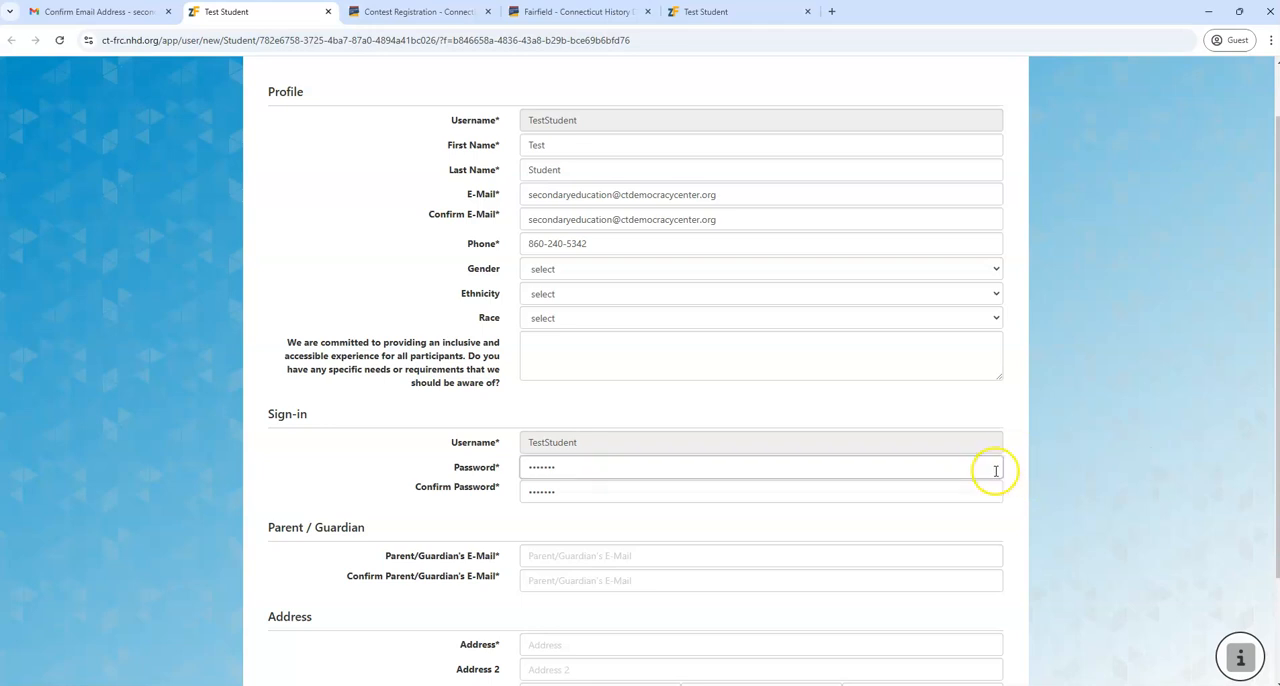
Enter the parent or guardian's e-mail in the Parent / Guardian section and repeat it in the confirmation field
scroll(1070, 455, down, 2)
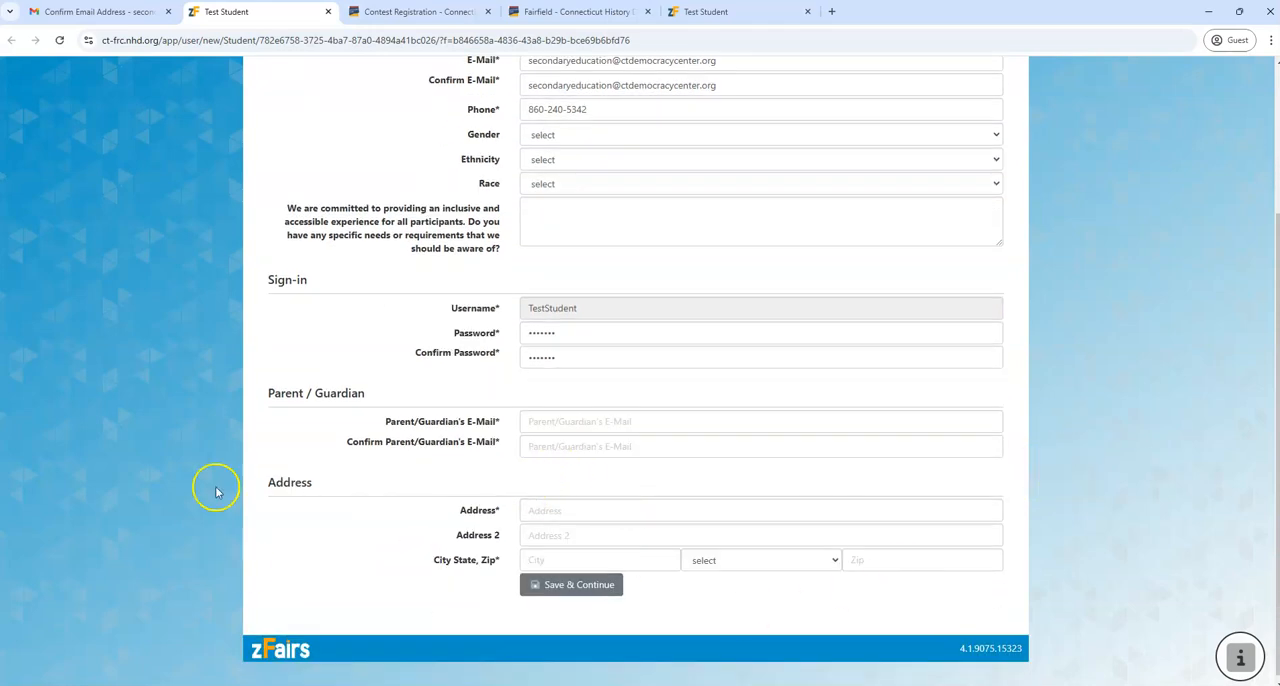
click(559, 422)
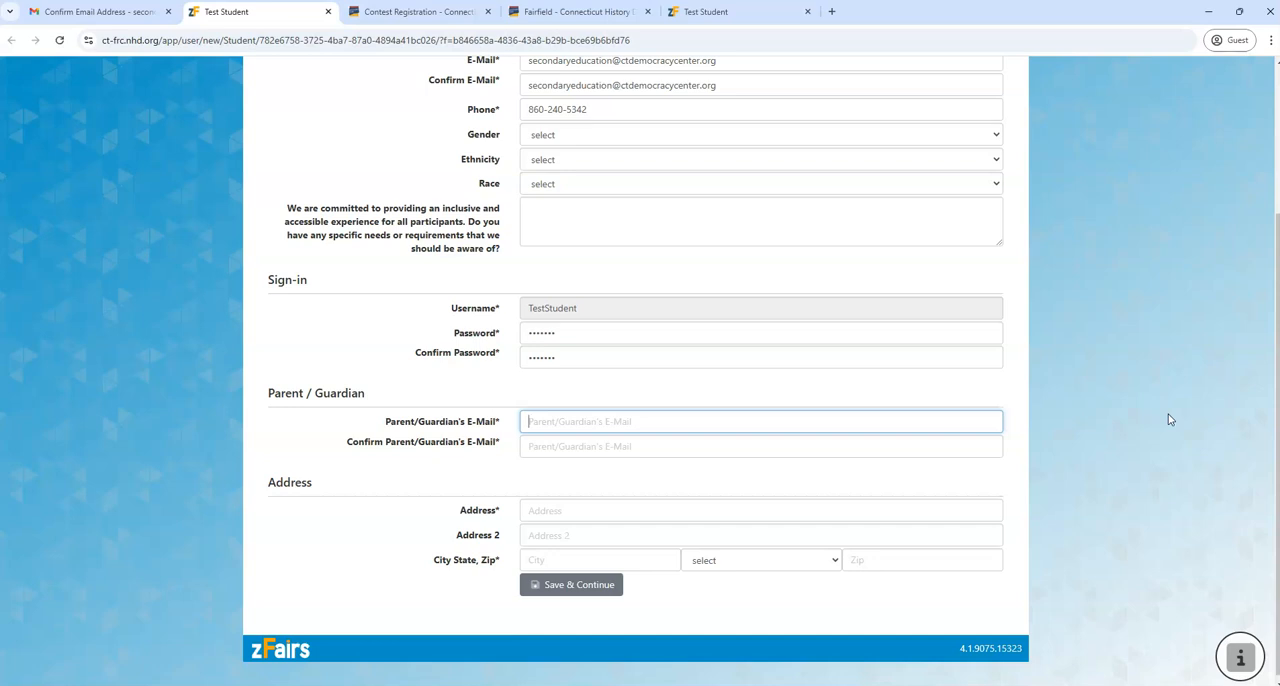
click(668, 445)
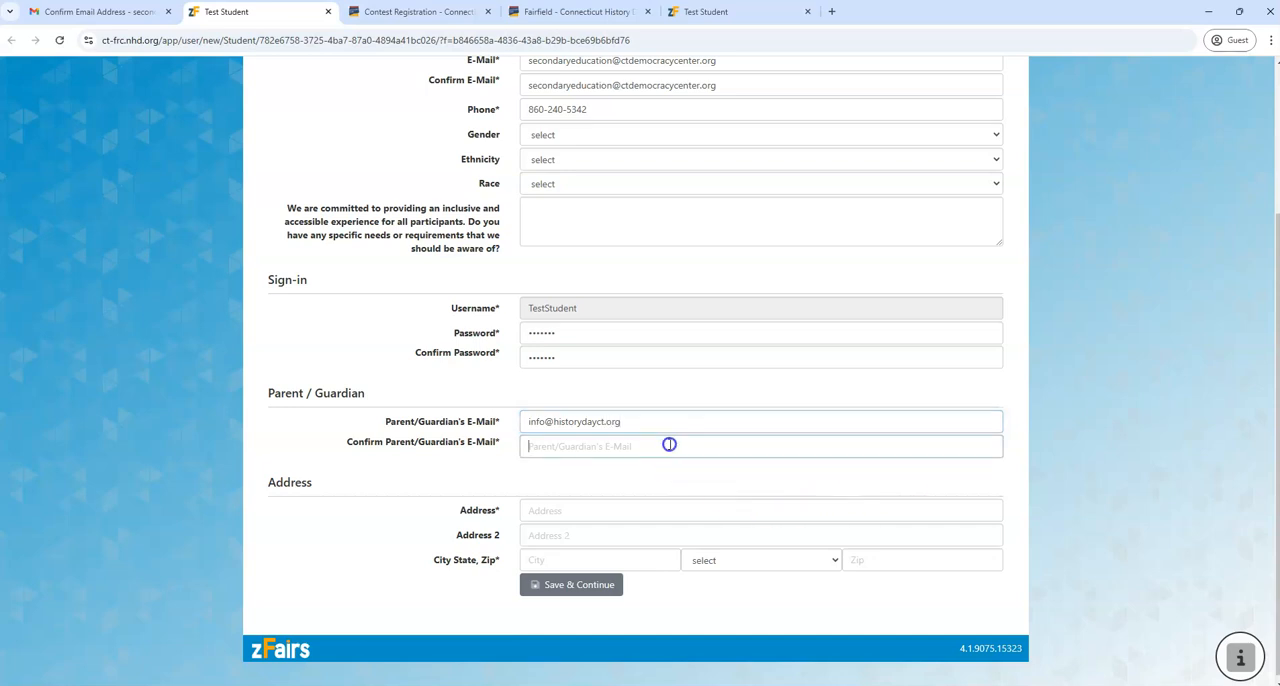
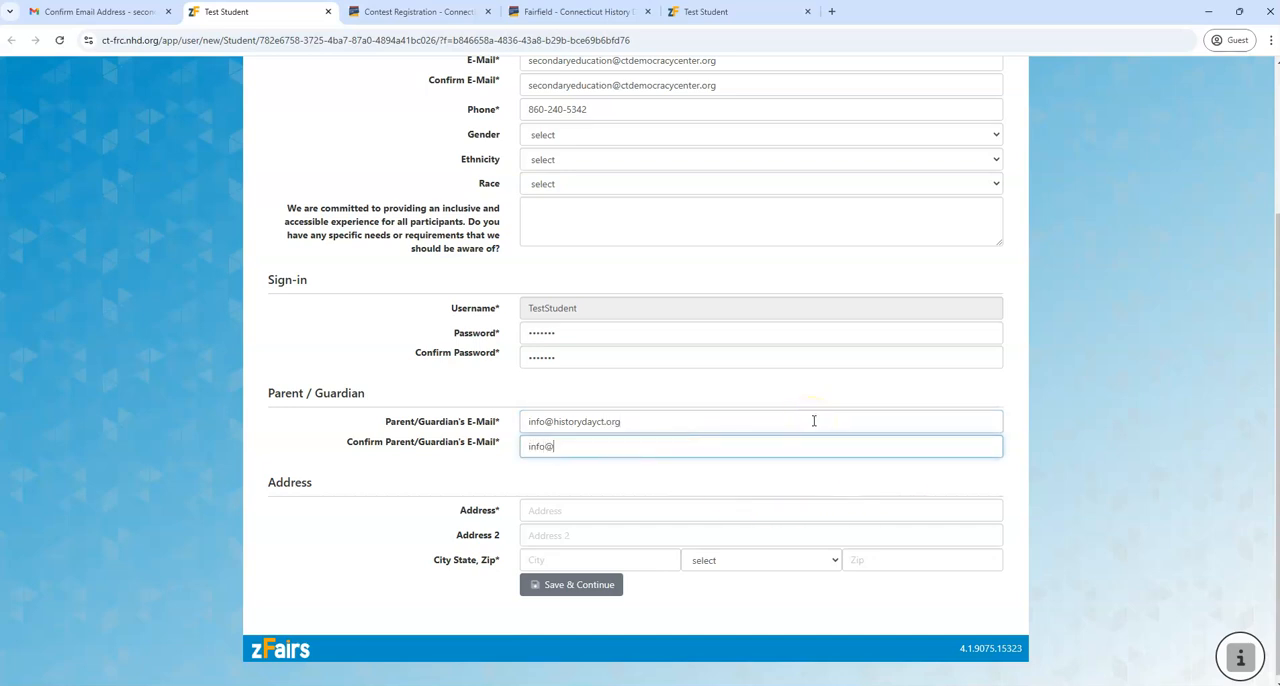
Fill in the student's street address, city, state and zip code in the Address section and save the profile
click(566, 512)
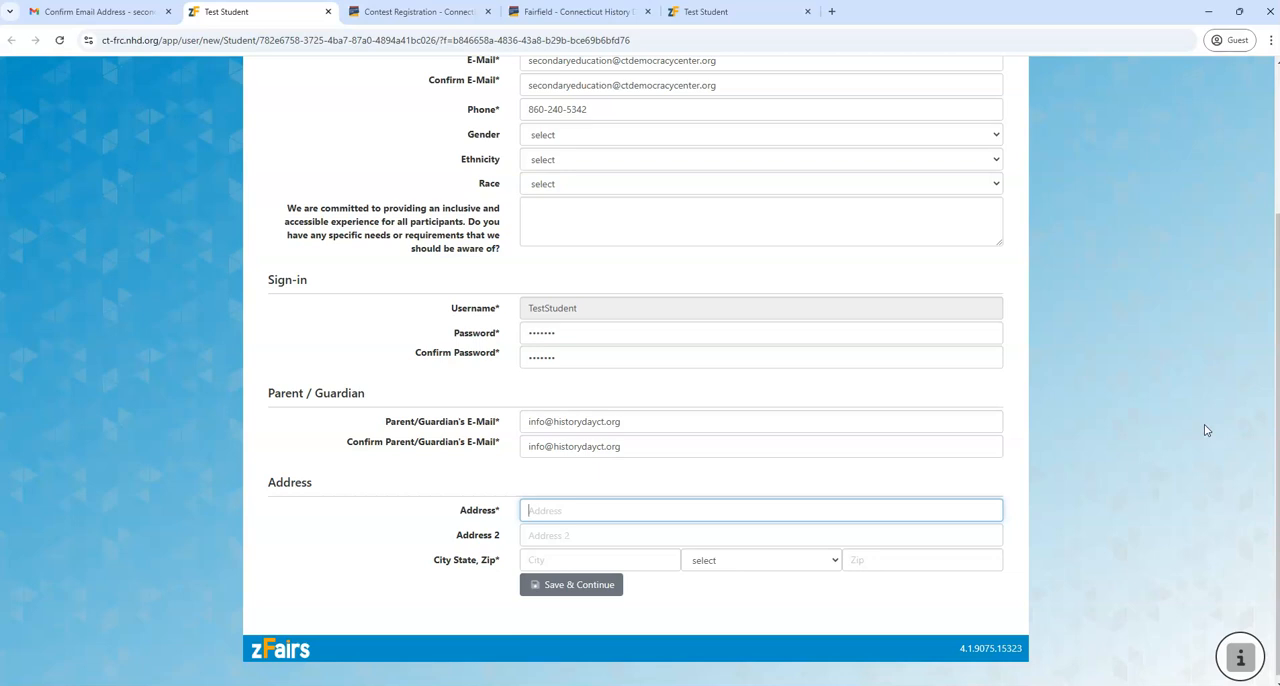
key(Tab)
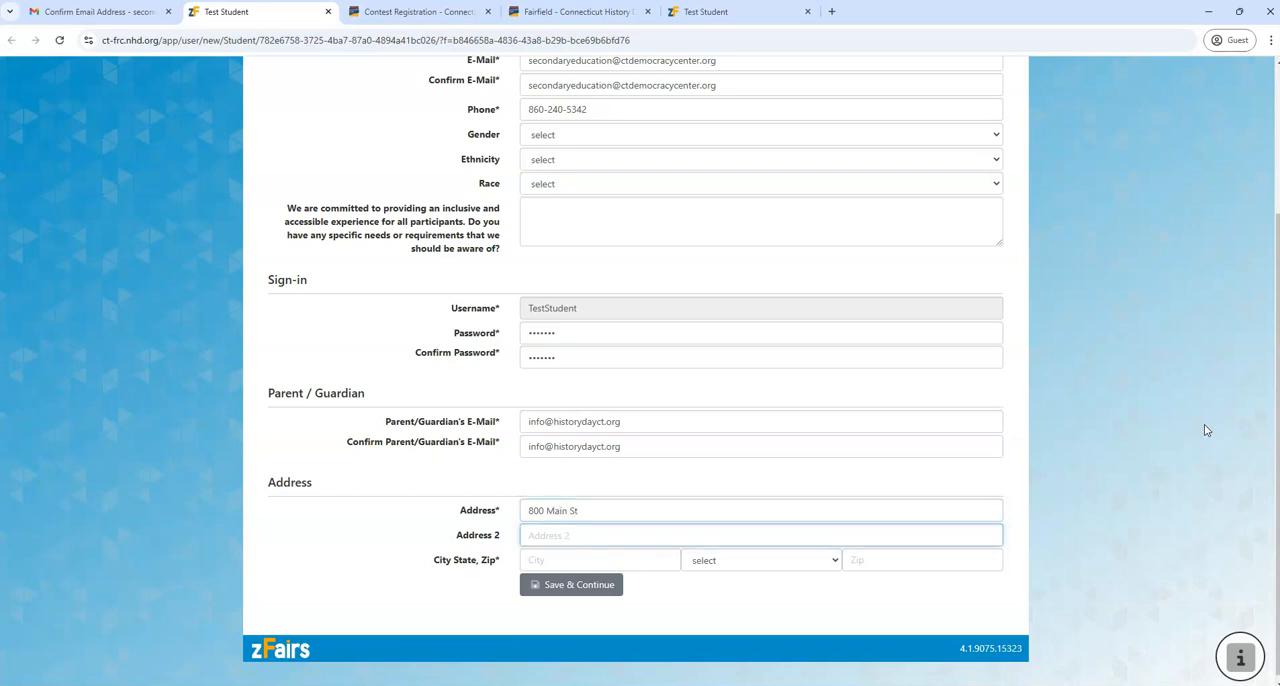
key(Tab)
text(H)
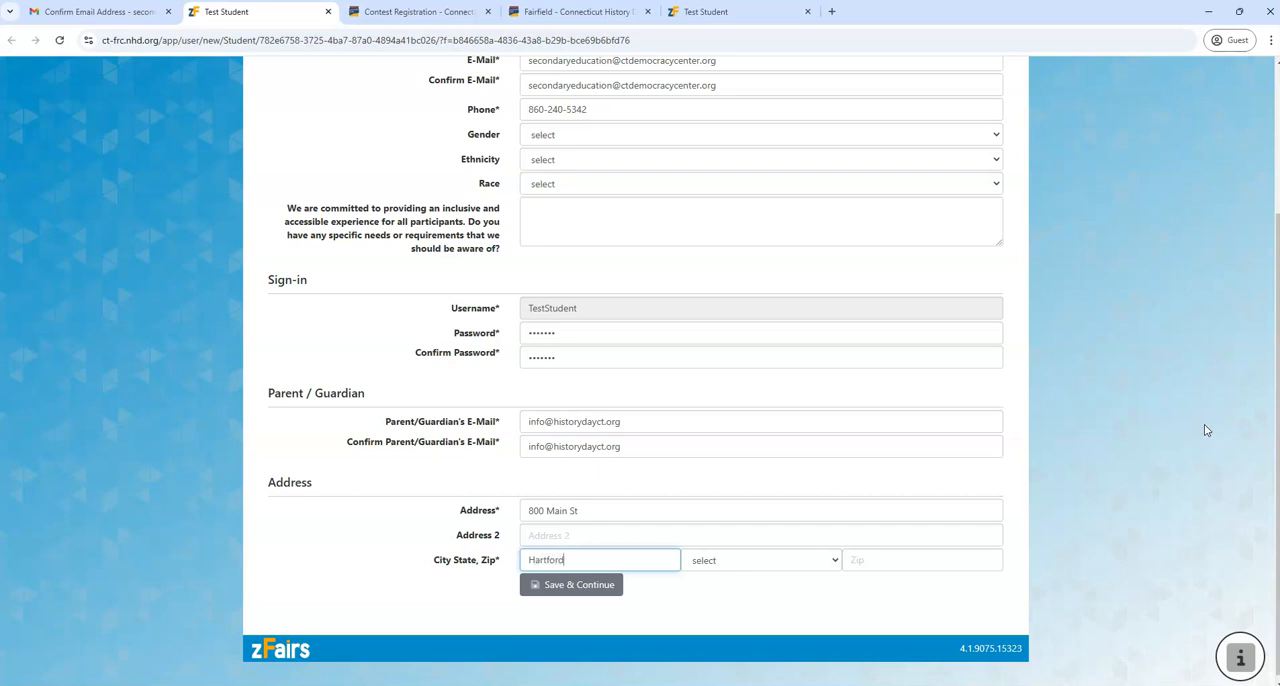
click(830, 560)
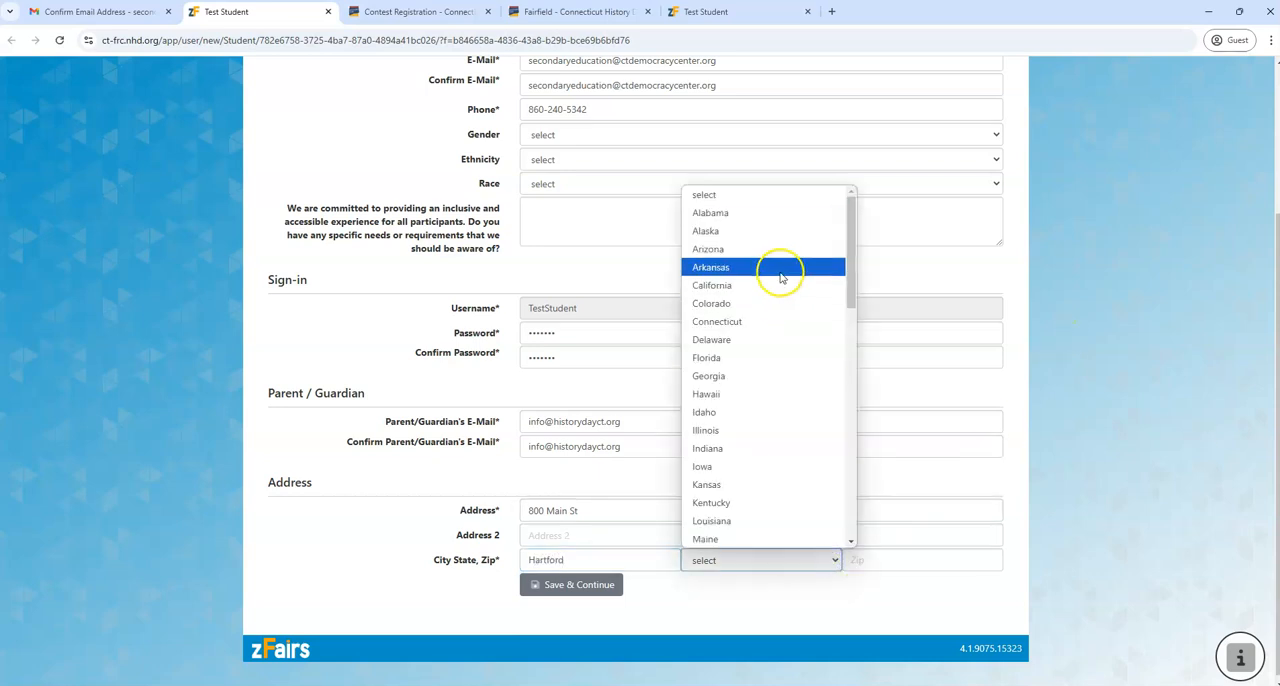
click(766, 322)
click(871, 560)
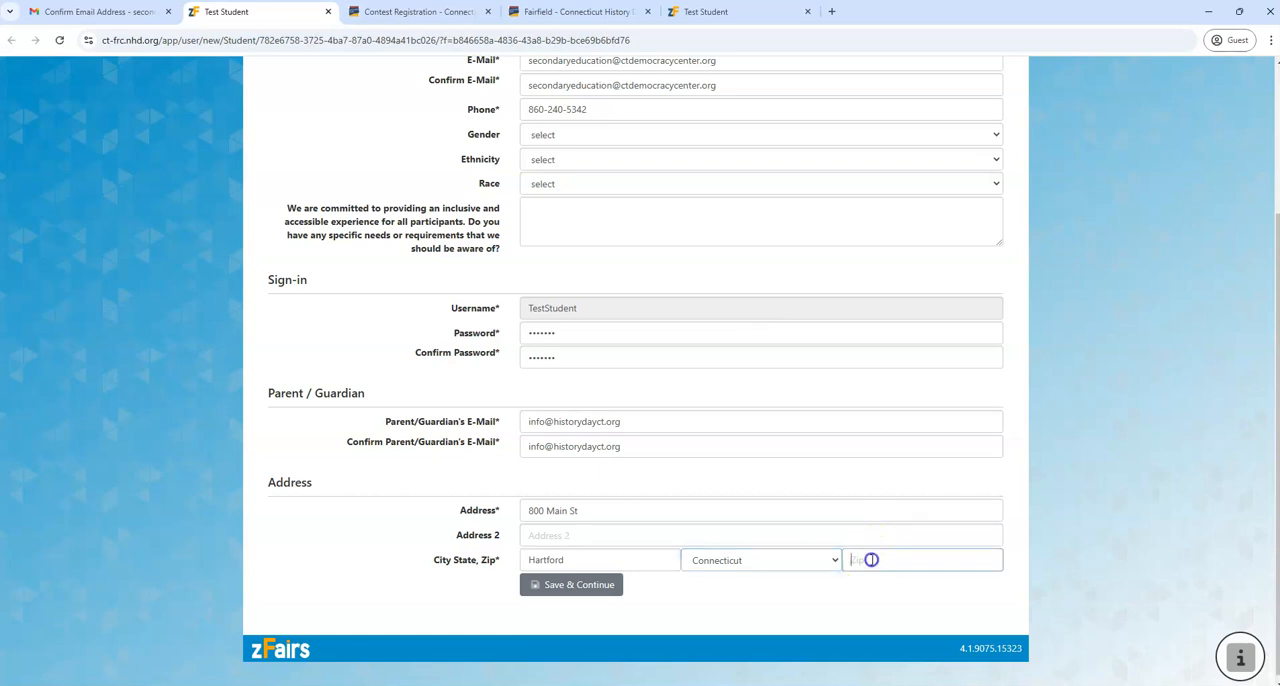
text(06103)
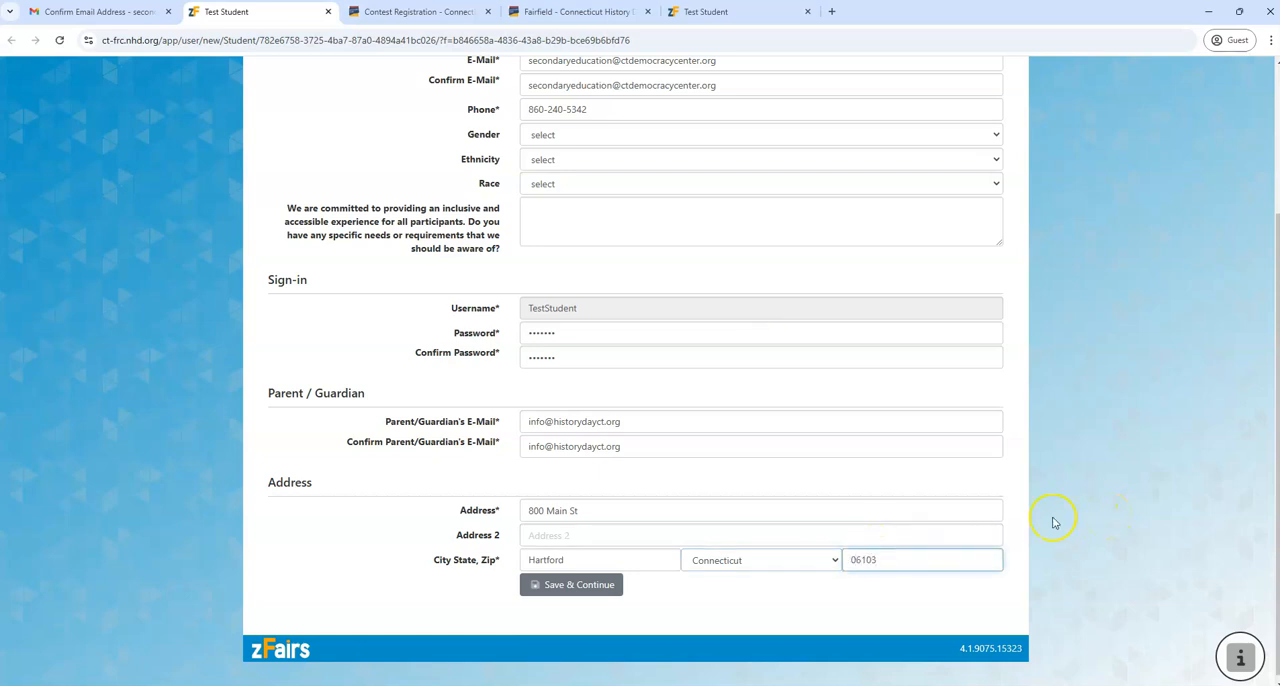
click(546, 585)
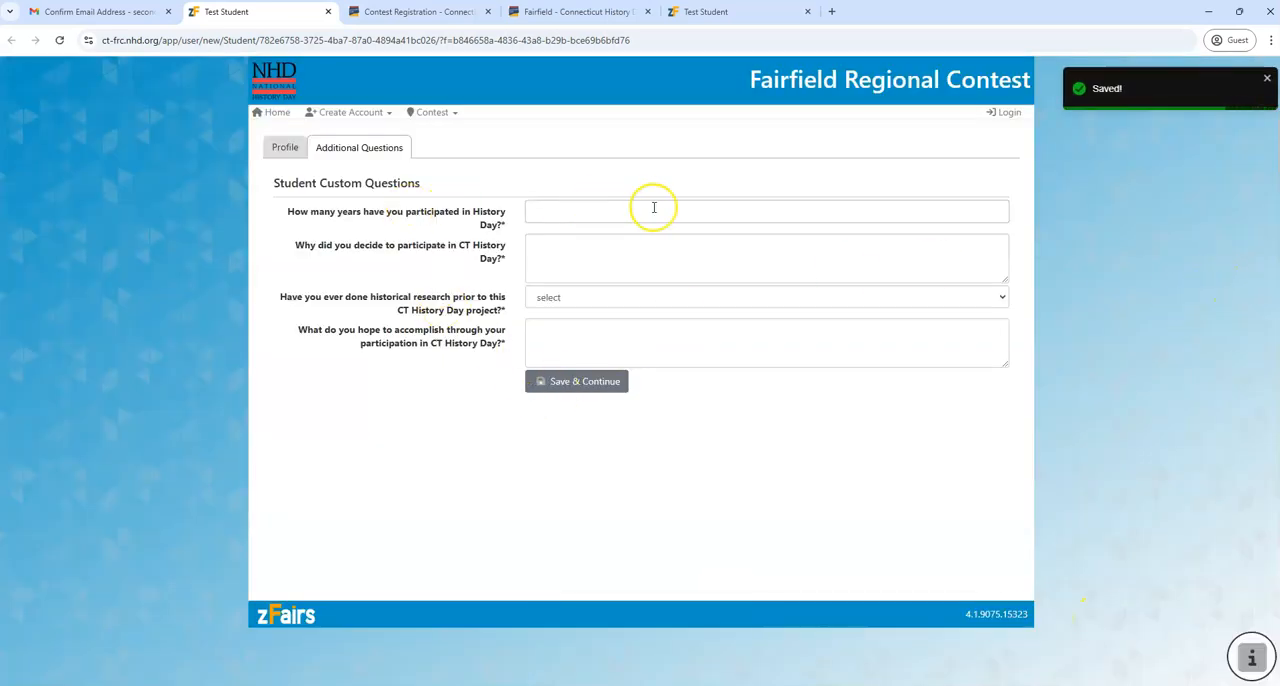
Enter 1 as the years of History Day participation and "To study a topic I'm interested in!" as the reason for participating
click(960, 217)
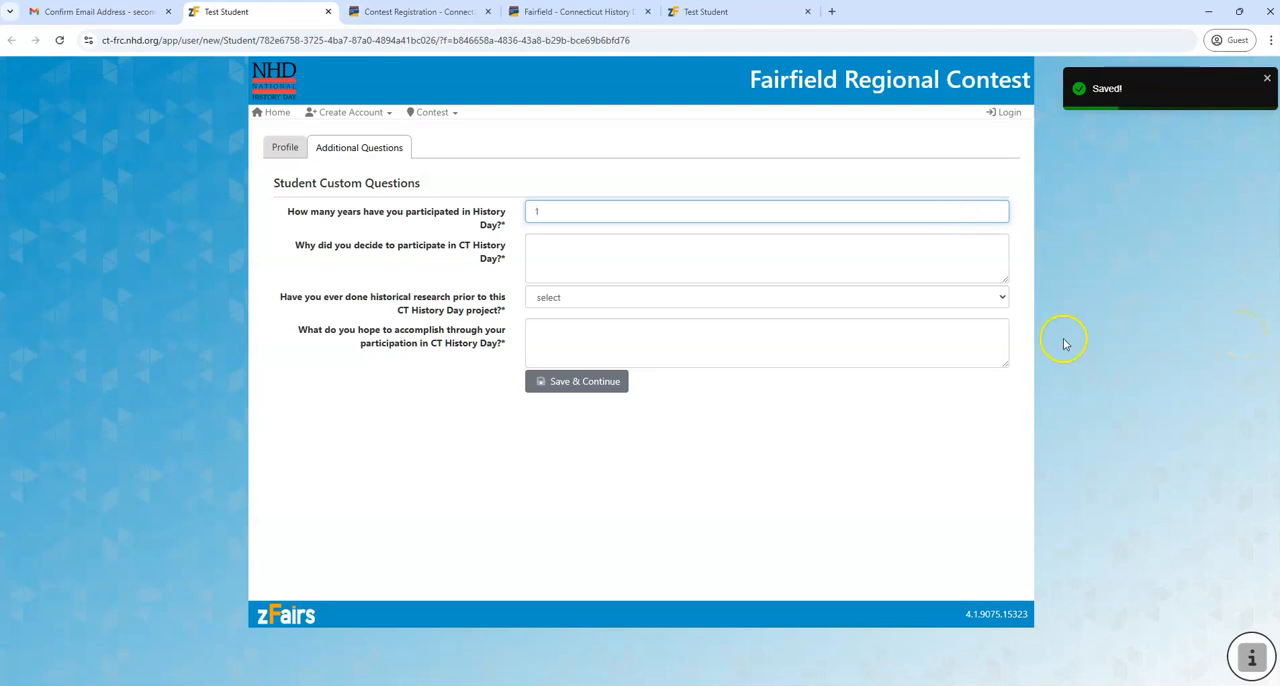
click(560, 250)
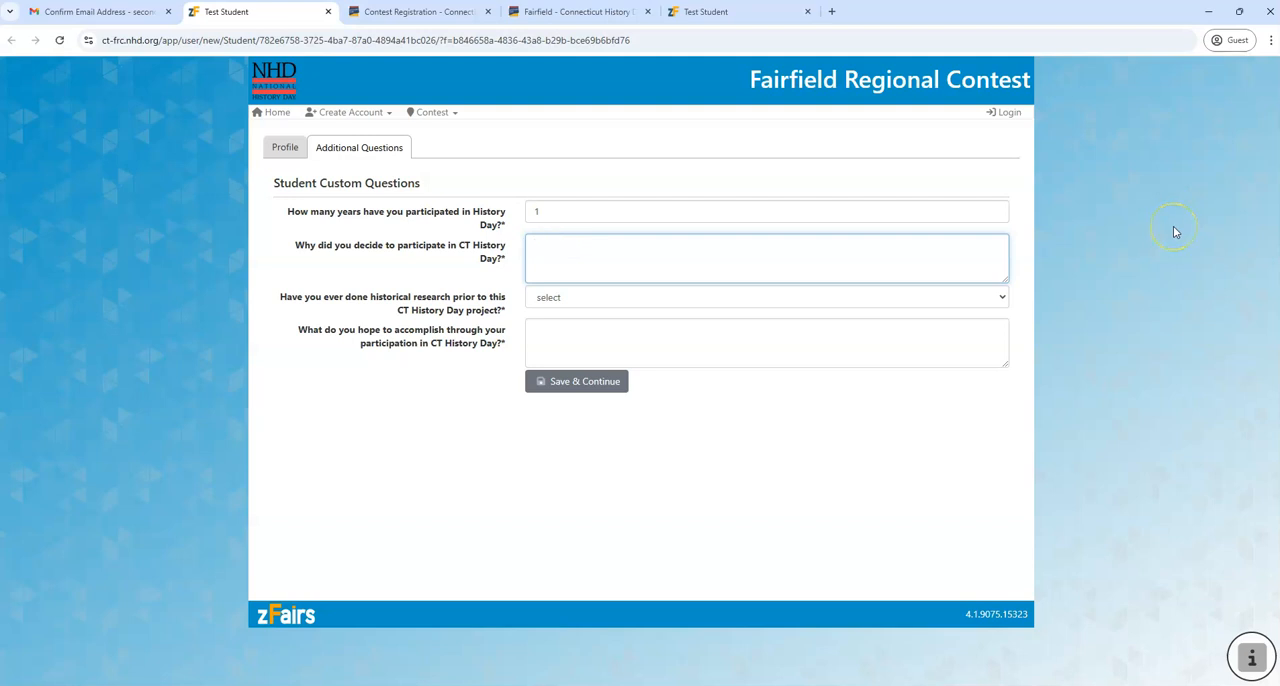
text(To study a topic I'm interested in!)
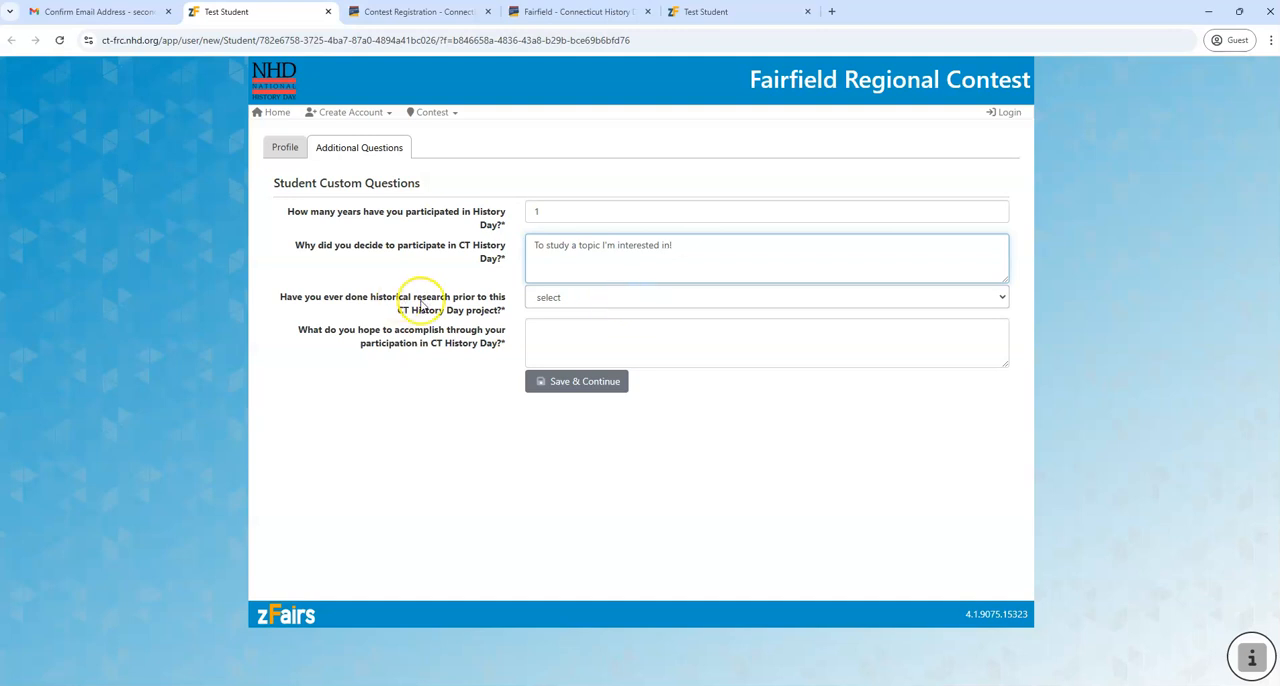
Choose prior research for a class assignment other than History Day, enter the goal "Improve my research and public speaking skills!", and save the answers
click(643, 299)
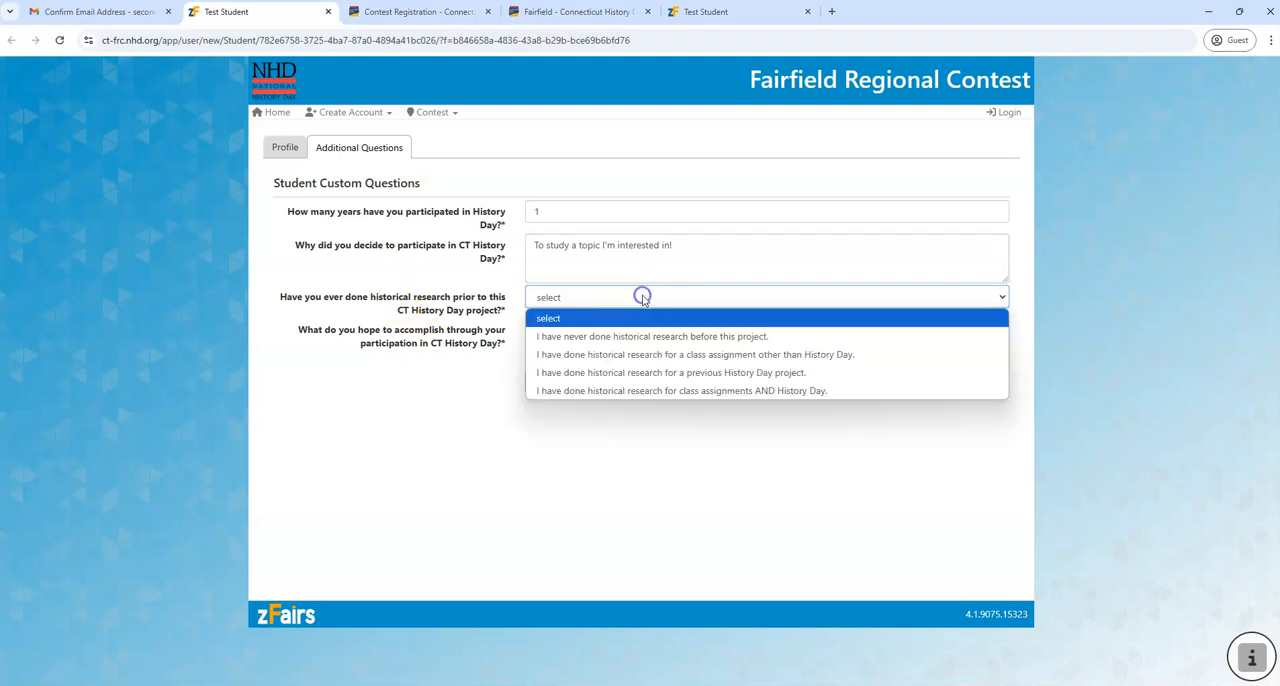
click(688, 356)
click(616, 345)
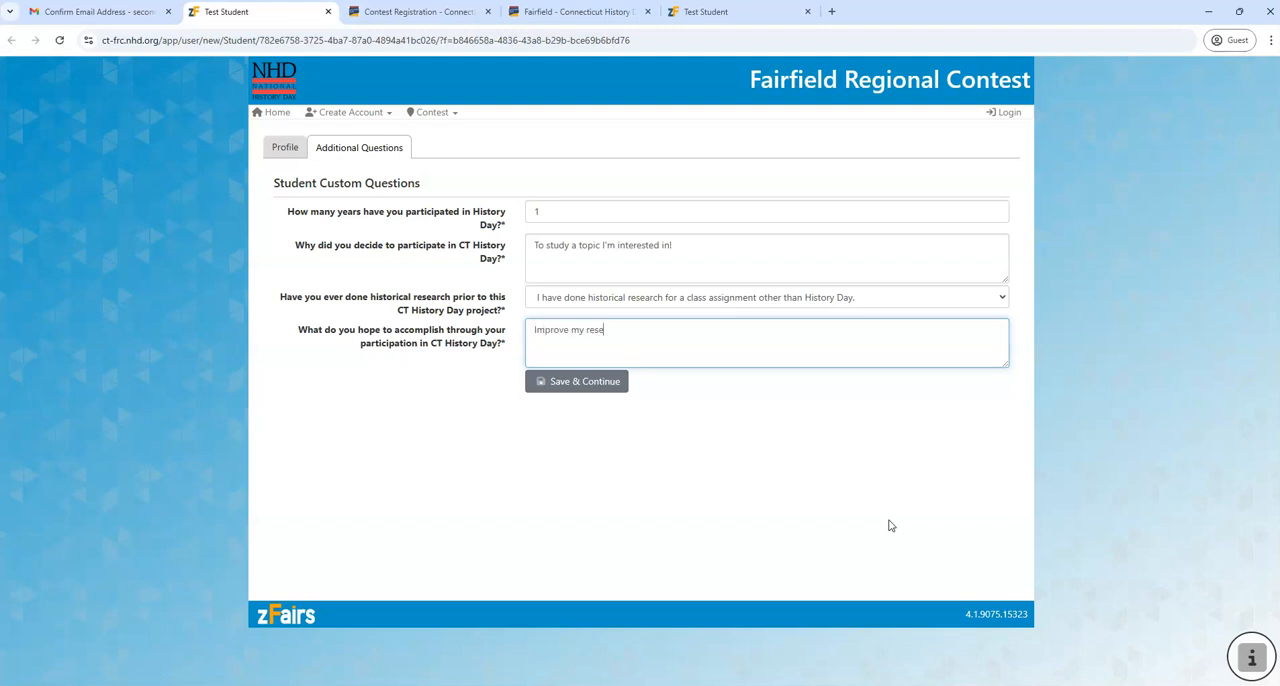
text(Improve my research and public speaking skills!)
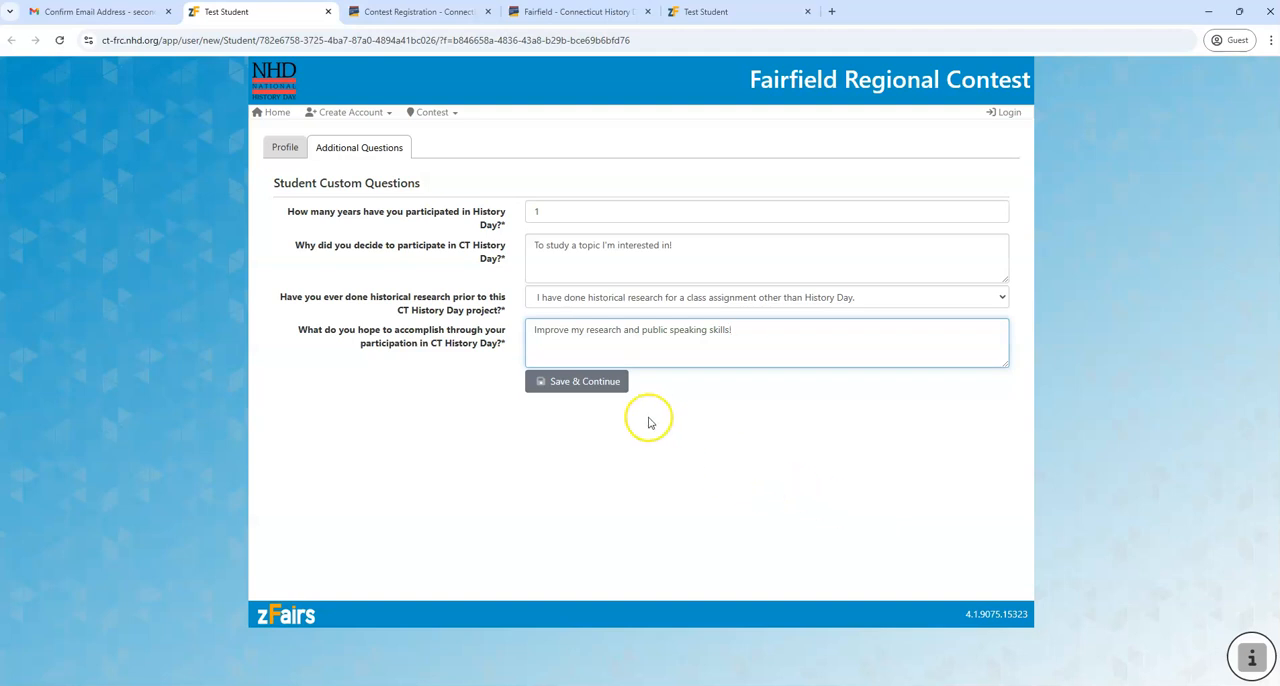
click(588, 383)
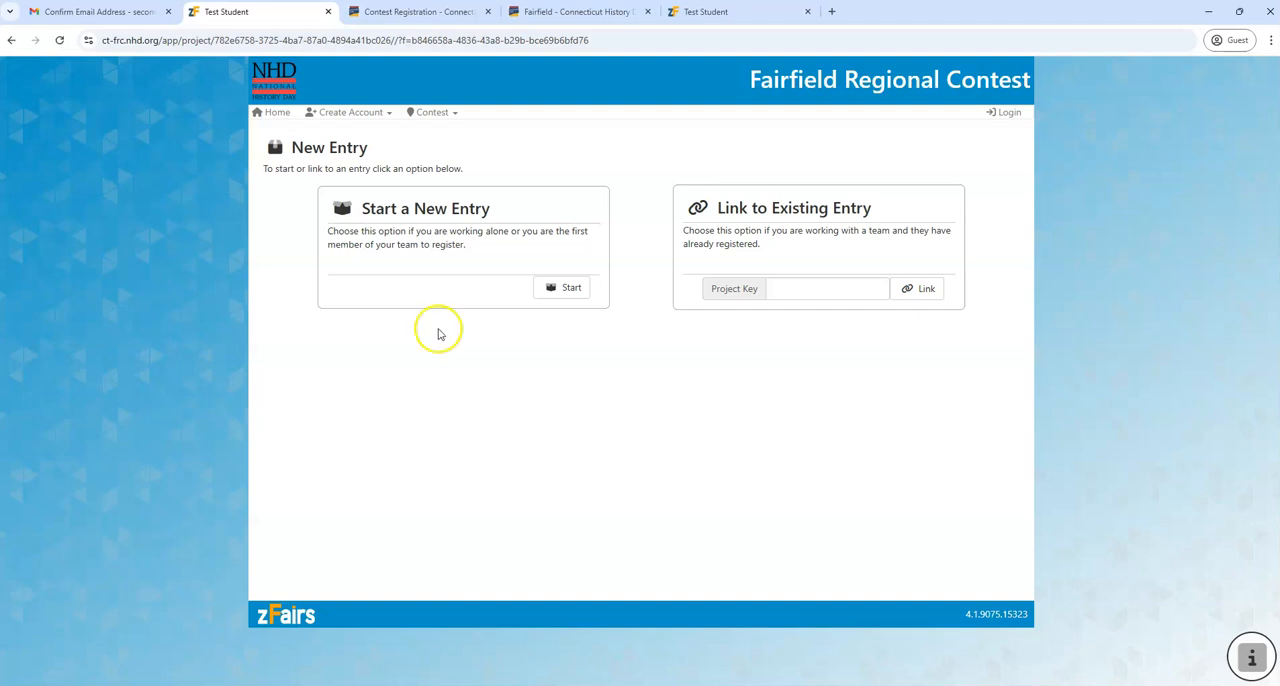
Start a new entry and choose A. Baldwin Middle School (Guilford) as its school
click(558, 289)
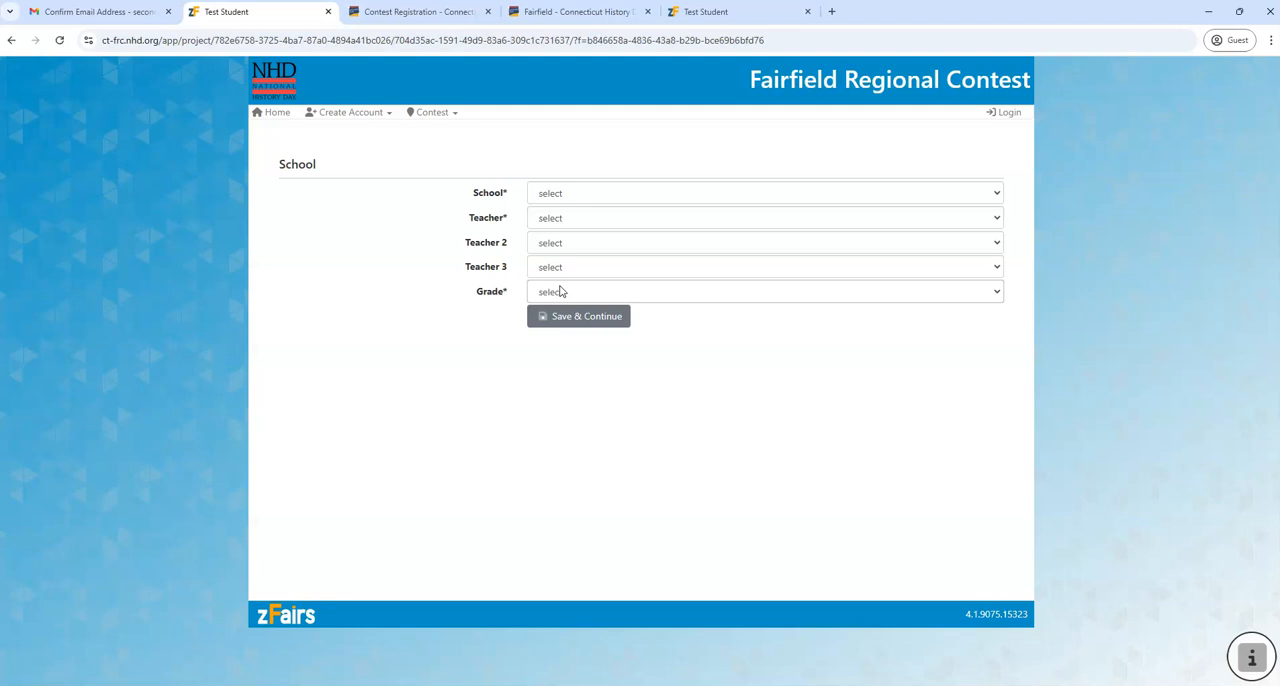
click(629, 193)
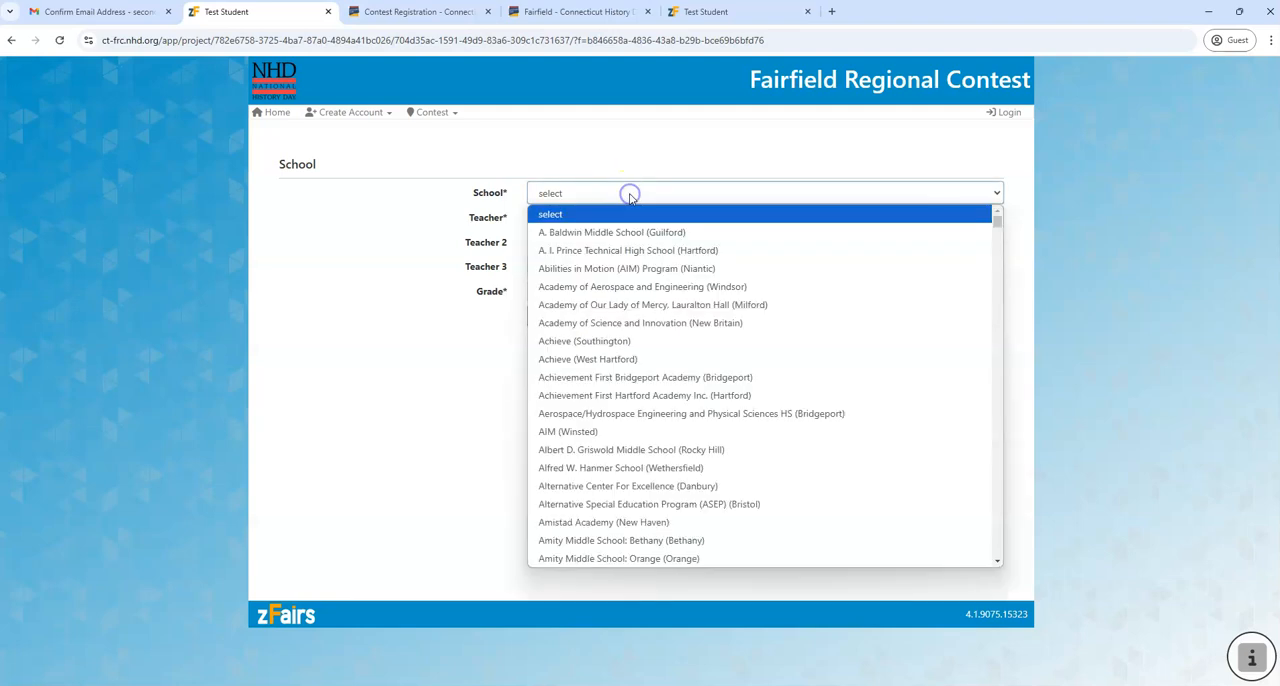
click(640, 234)
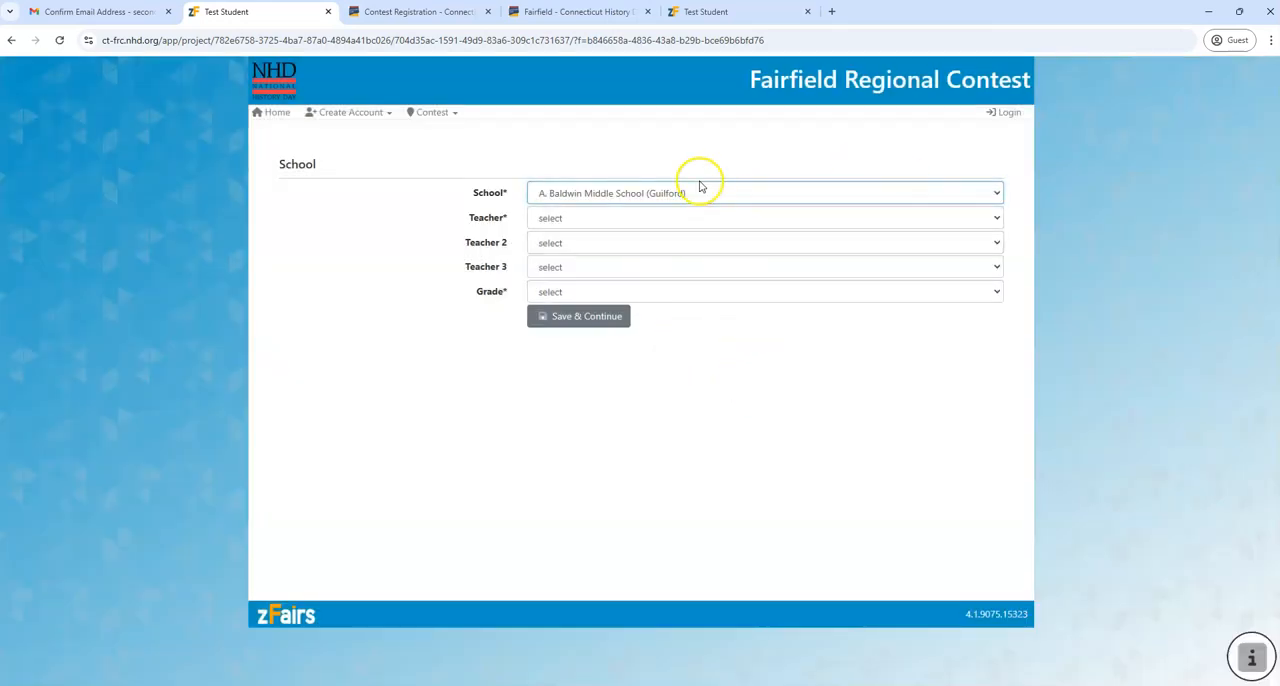
Select the school's listed teacher, set the grade to 8th Grade, and save the school details
click(999, 217)
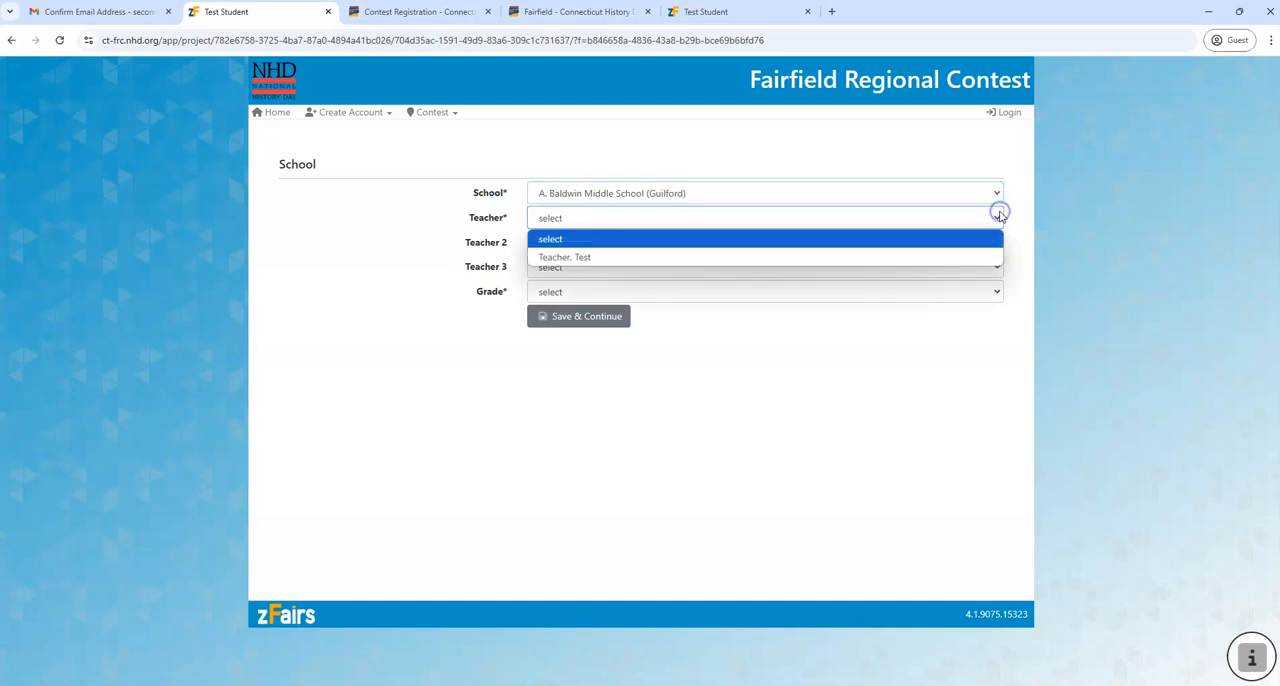
click(770, 257)
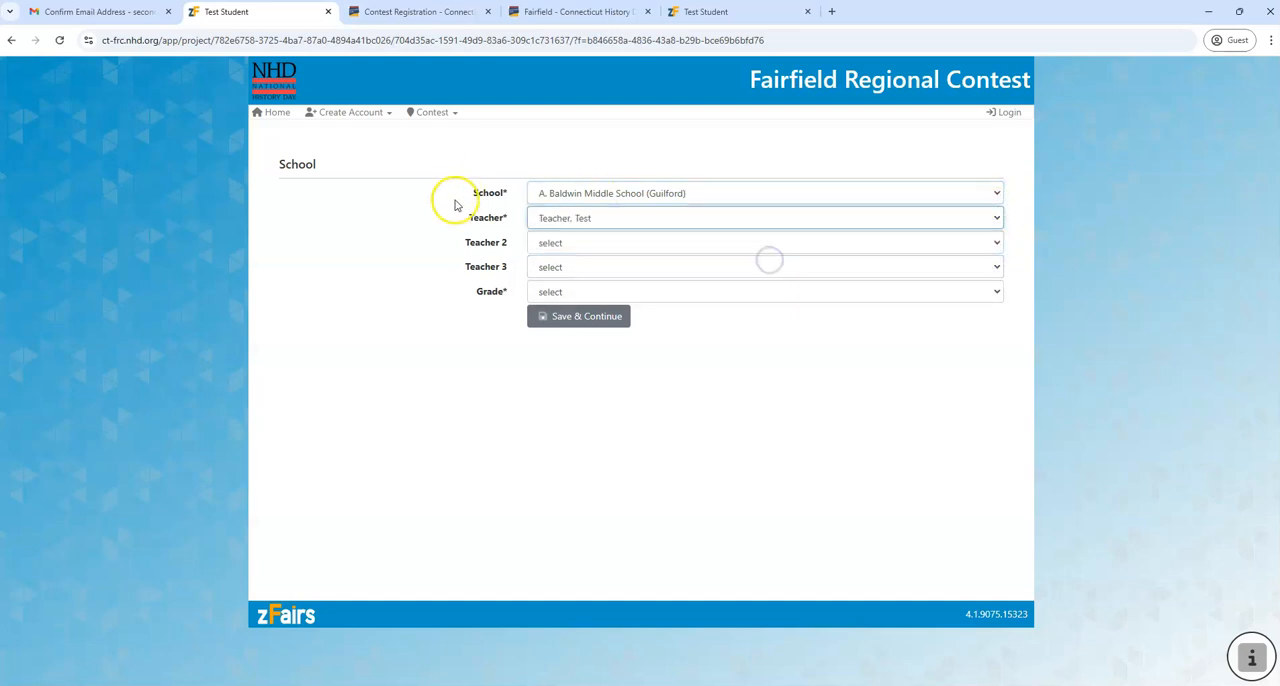
click(677, 293)
click(655, 367)
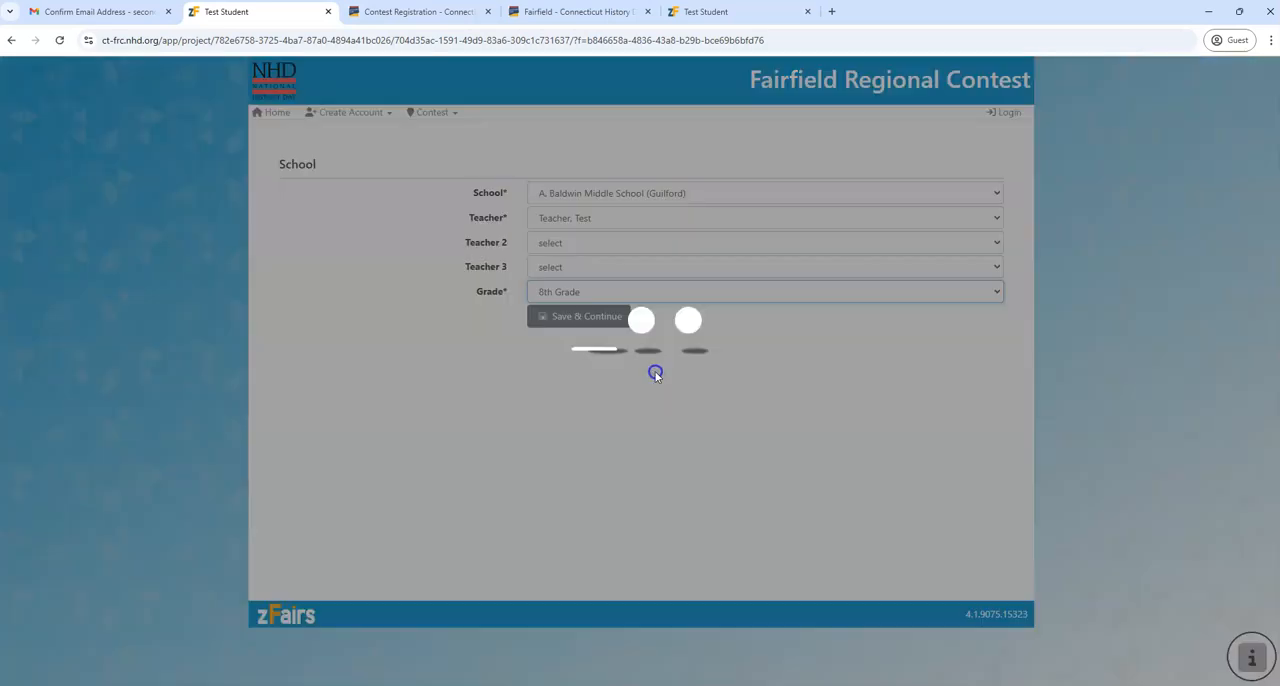
click(604, 320)
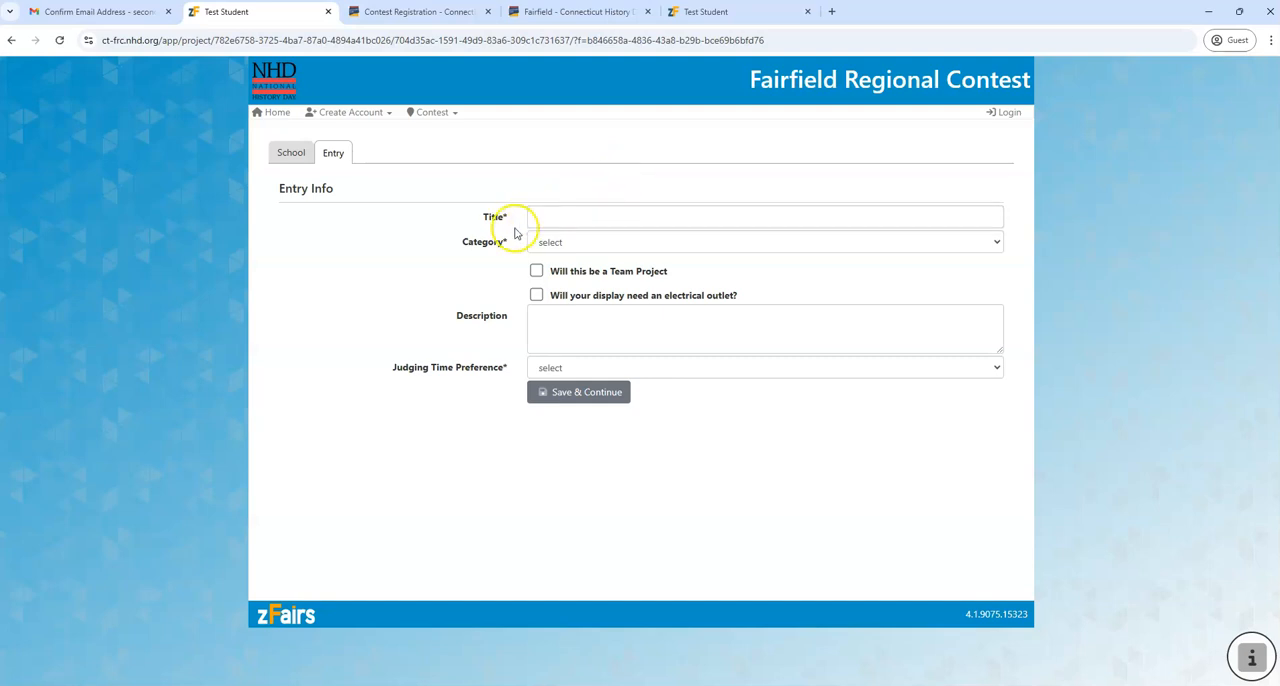
Title the entry "Project 1" and set its category to Individual Exhibit
click(590, 215)
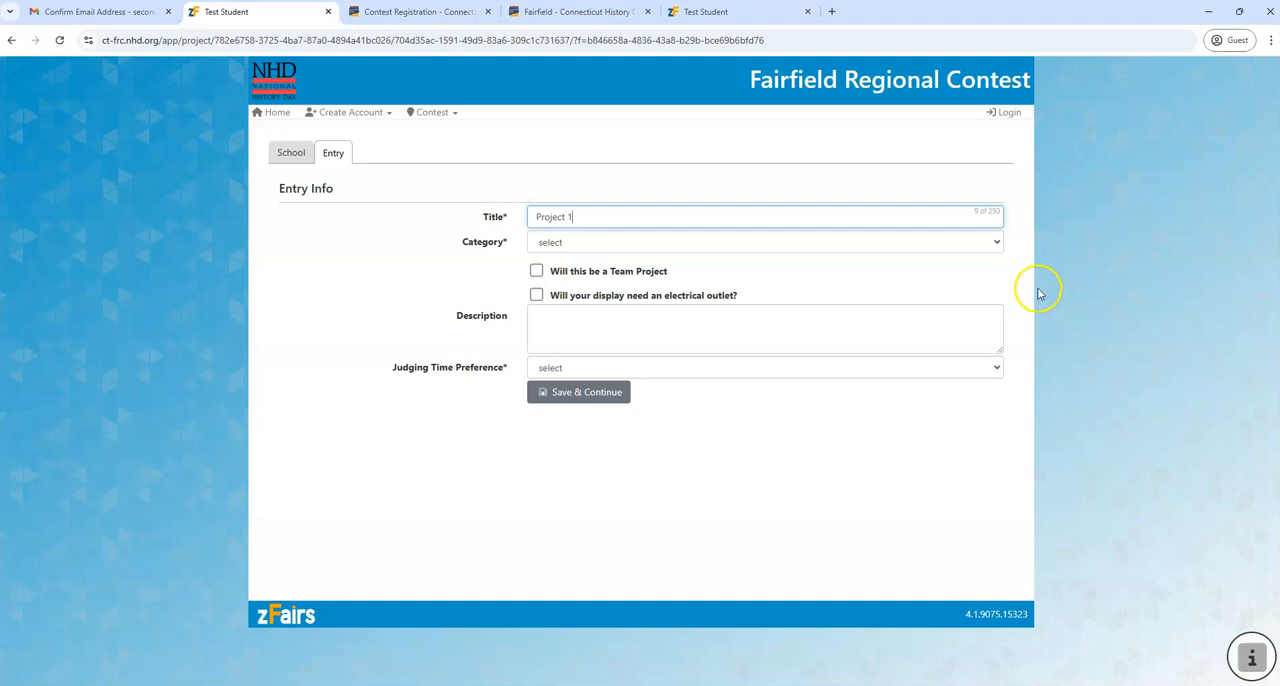
click(994, 243)
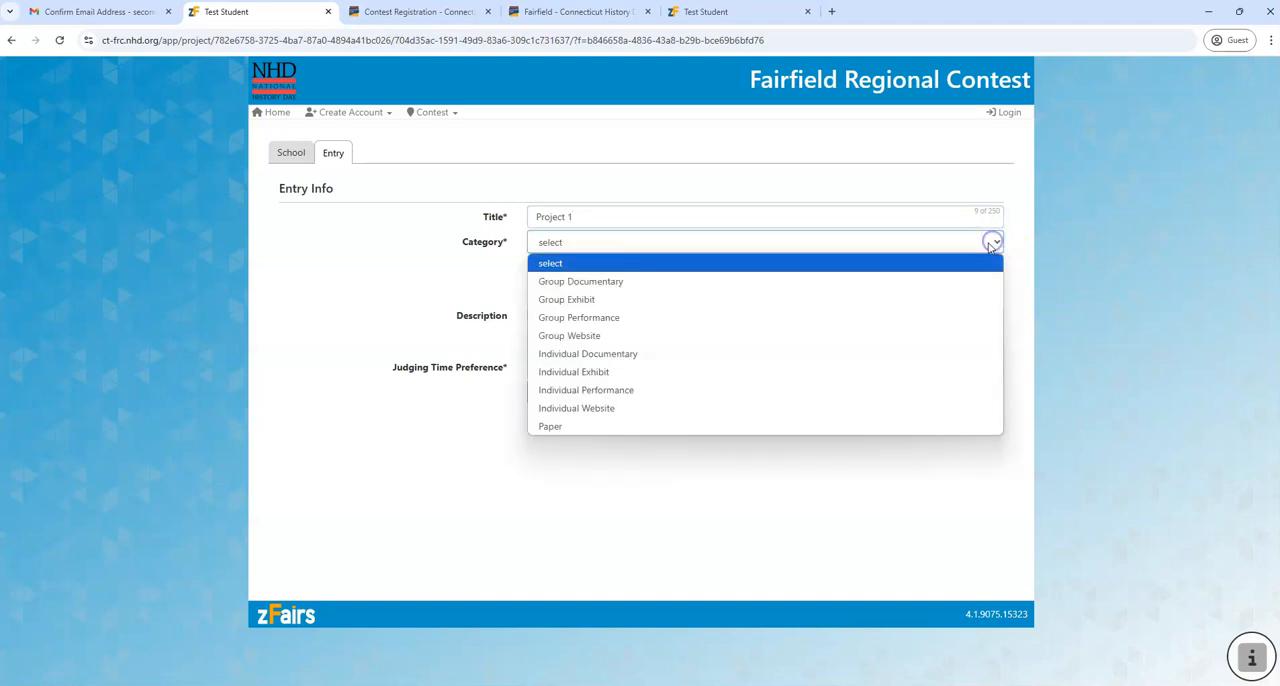
click(709, 371)
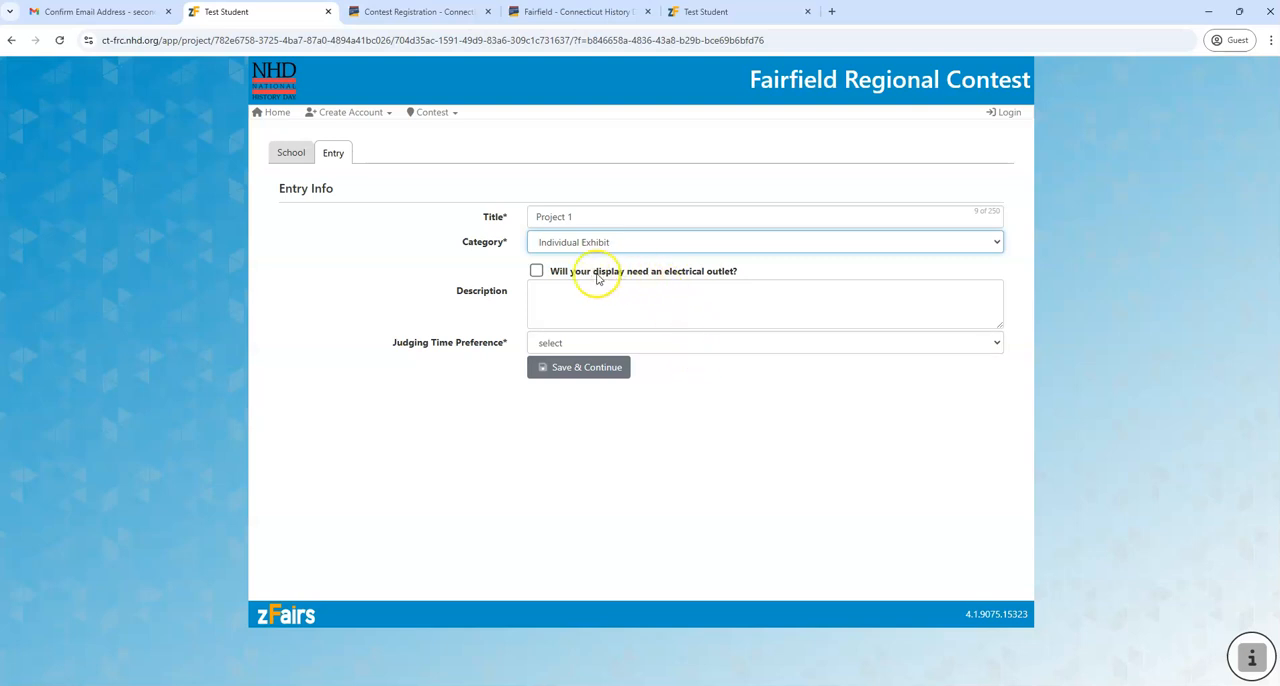
Request an electrical outlet for the display, set the judging time preference to Any, and save the entry information
click(537, 272)
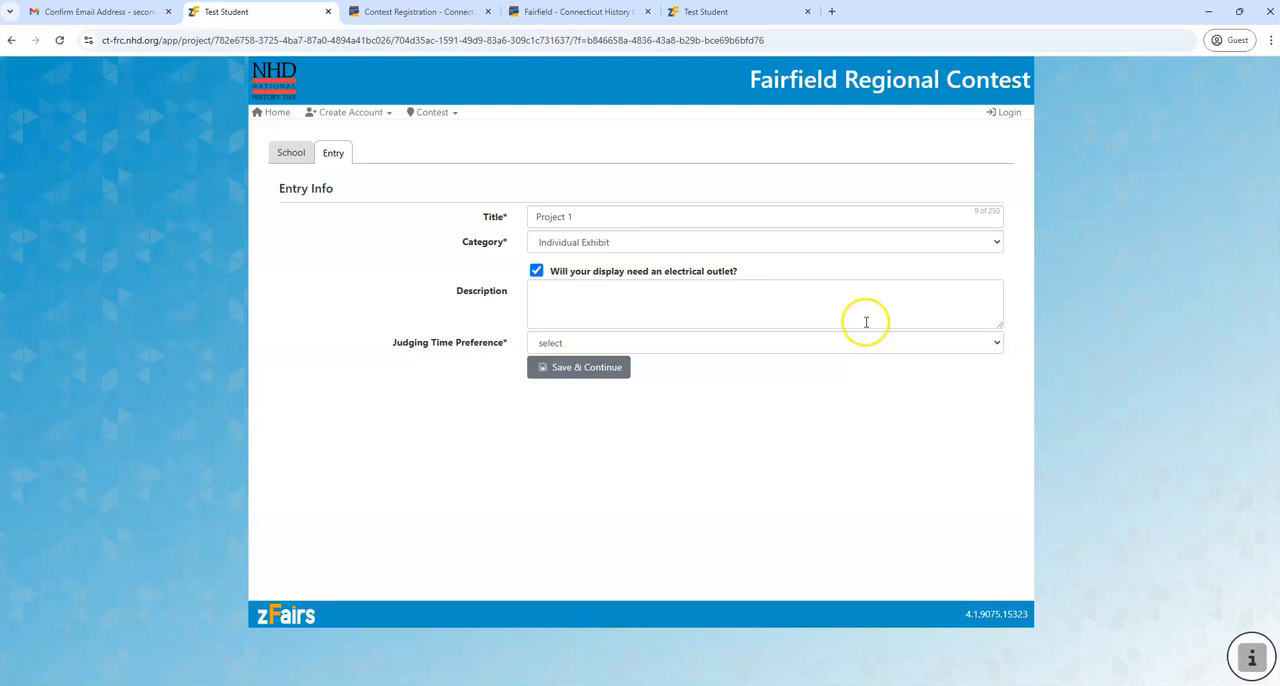
click(993, 344)
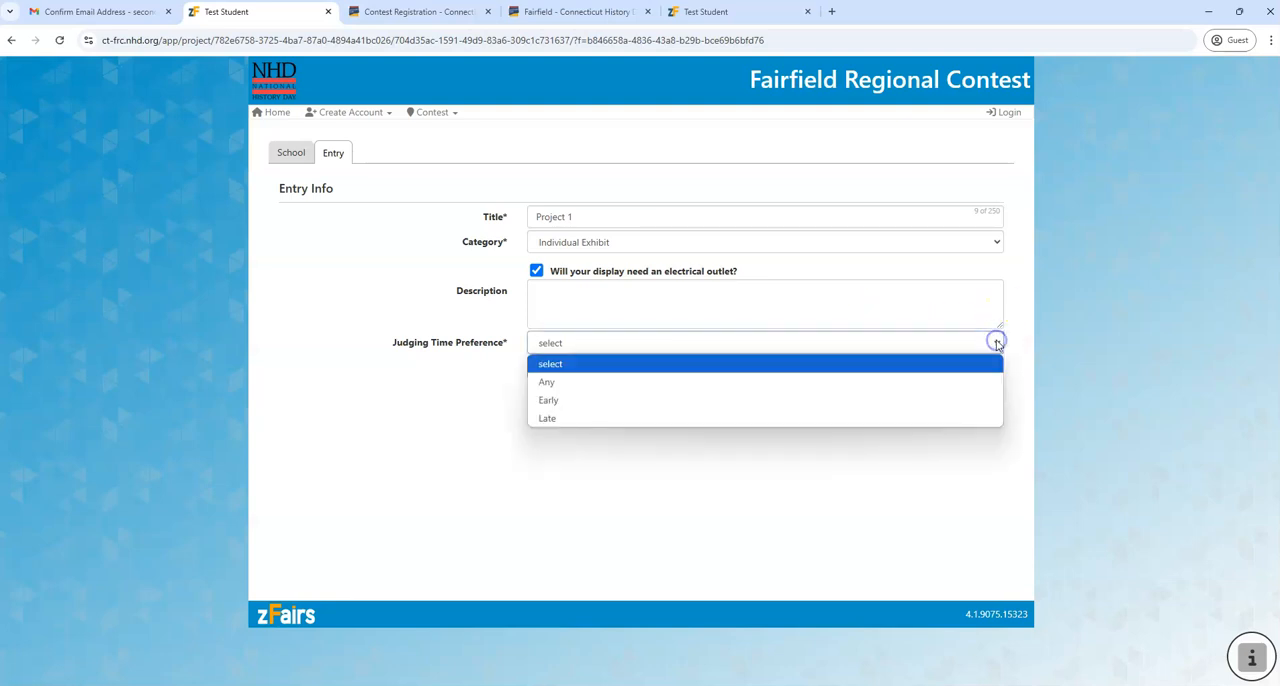
click(585, 383)
click(543, 378)
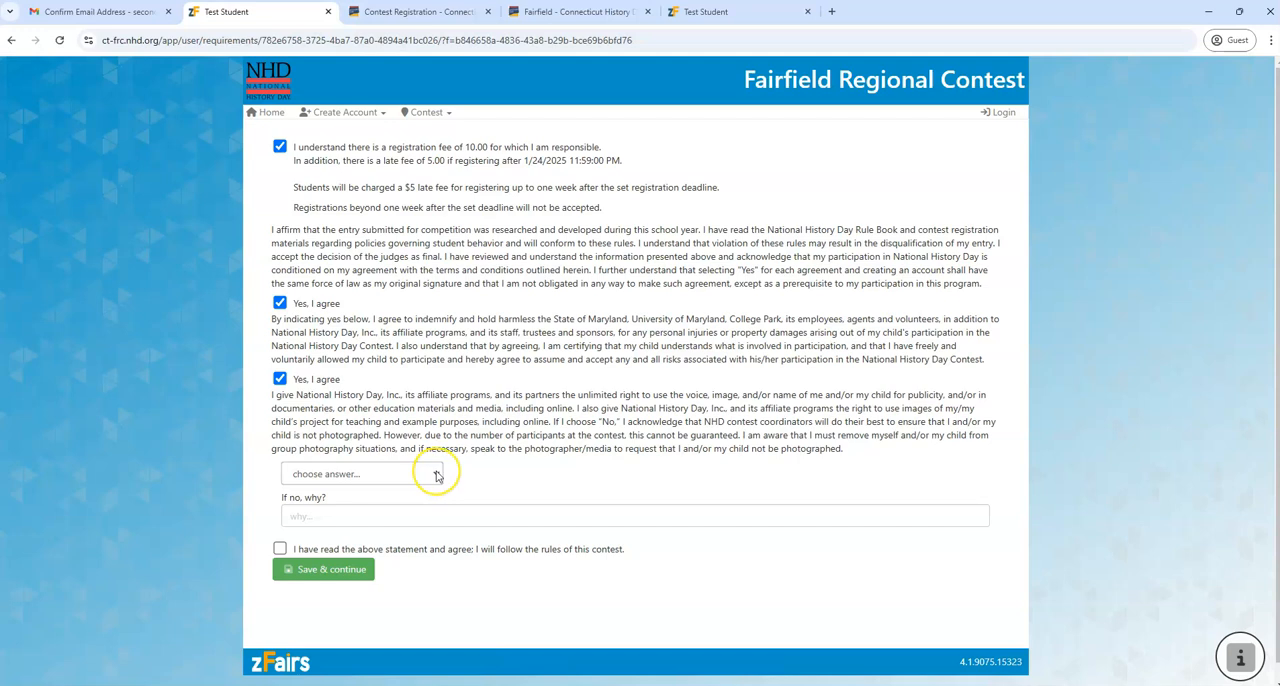
Answer Yes to the voice and image use permission, agree to follow the contest rules, and submit the agreements
click(436, 475)
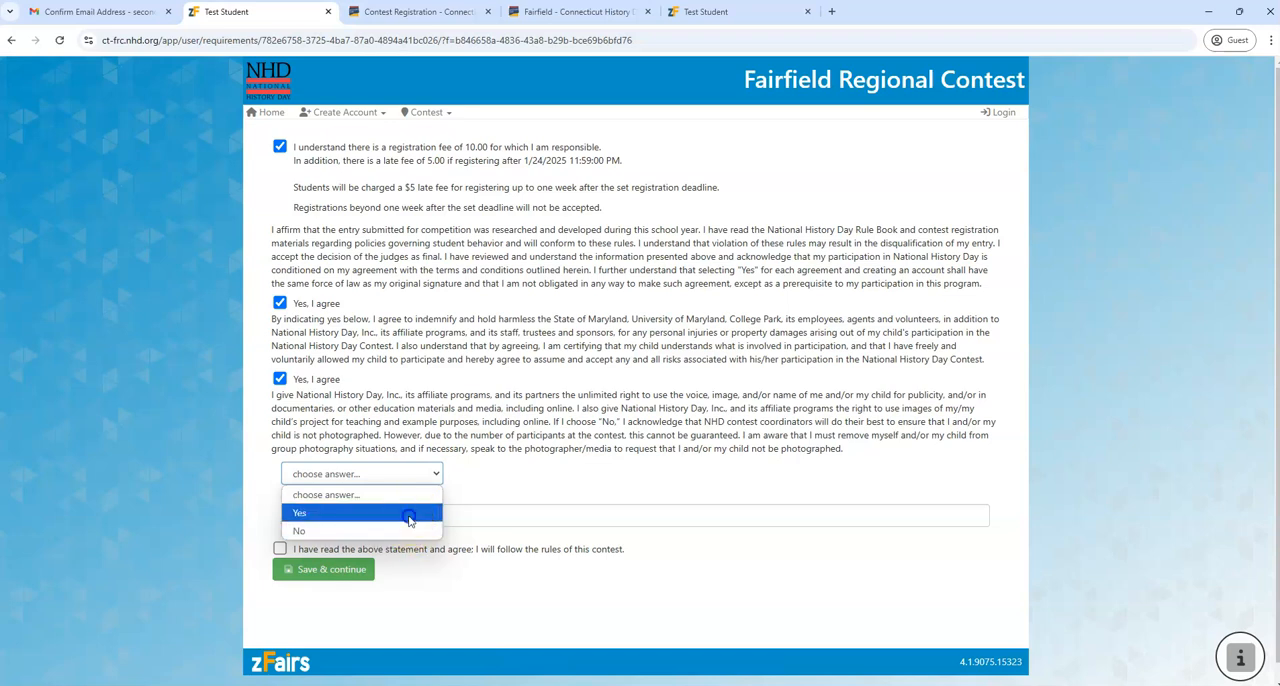
click(414, 514)
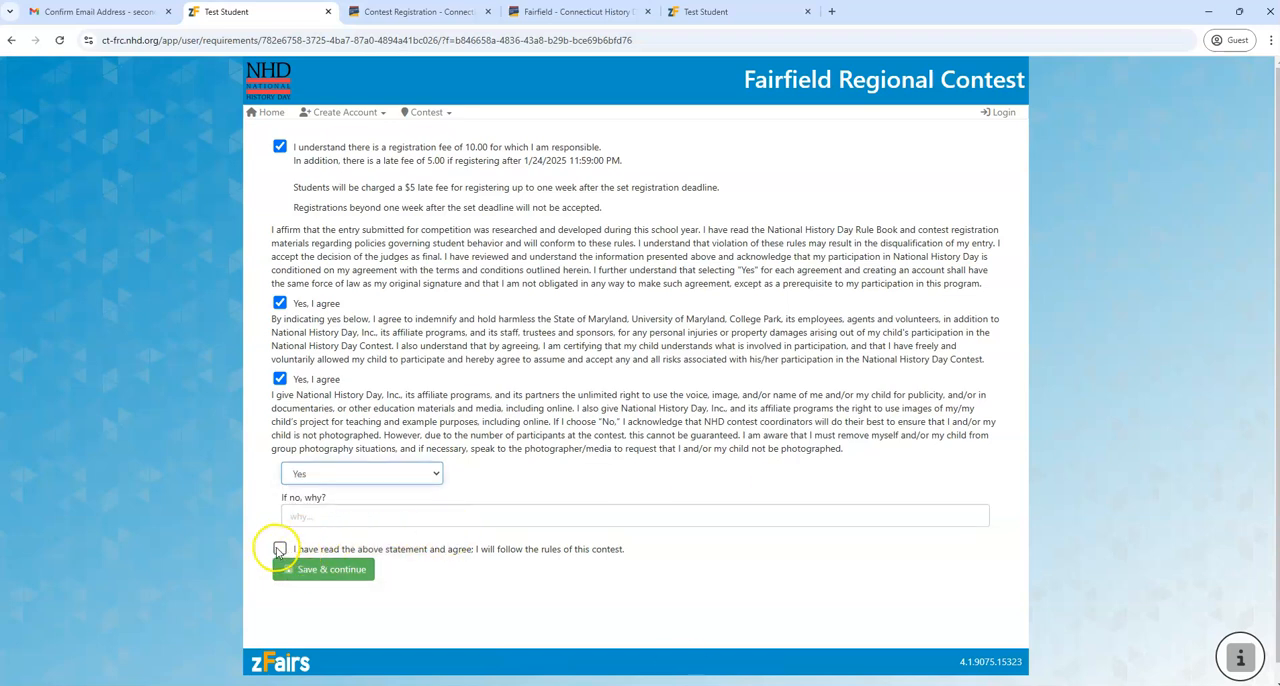
click(280, 550)
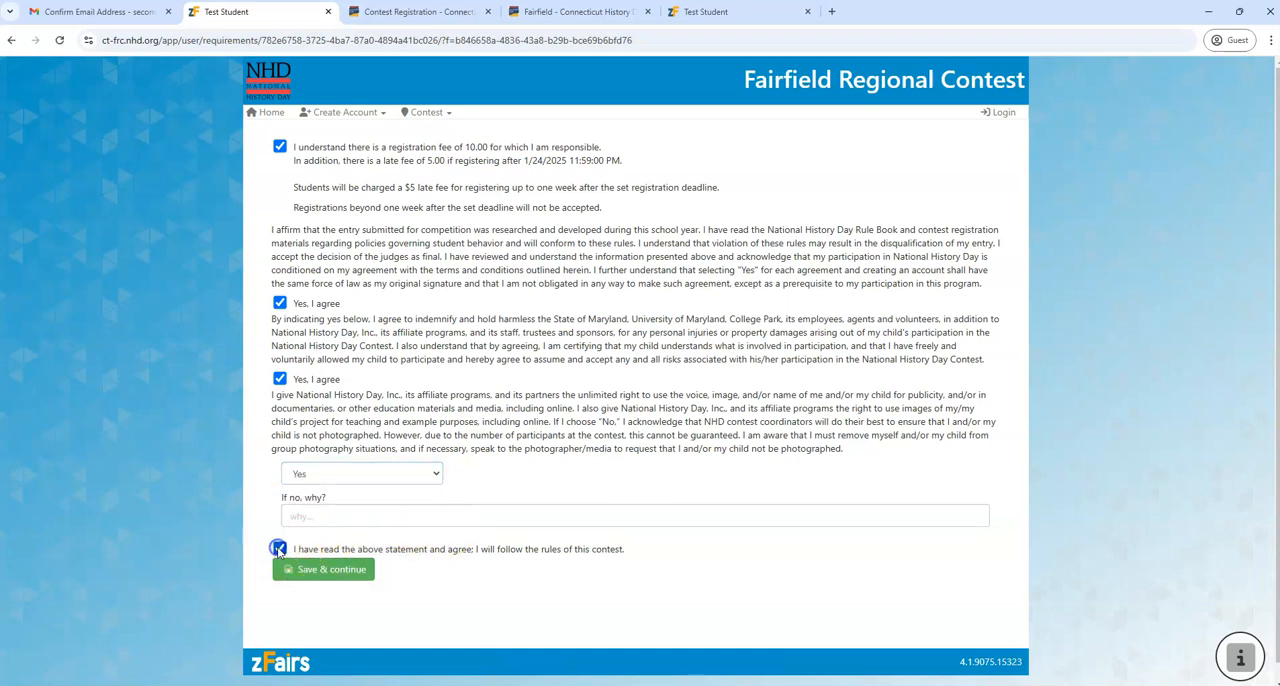
click(340, 580)
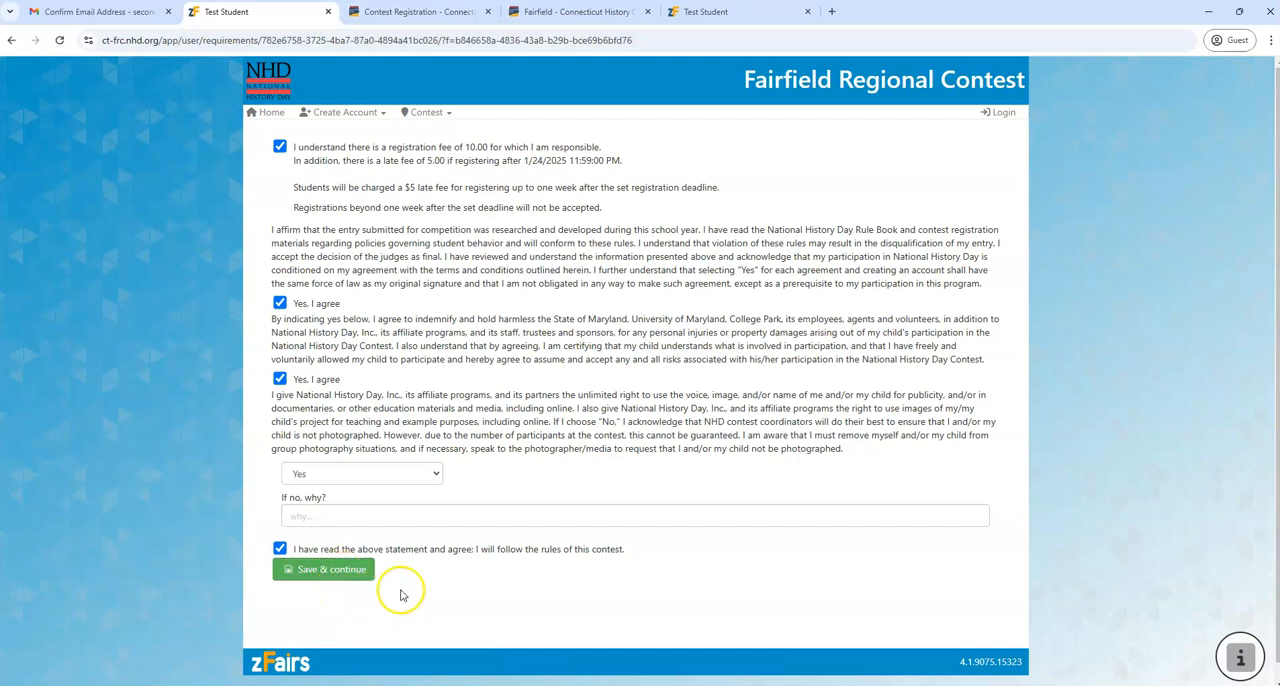
Save the agreements and proceed to checkout for the registration fee, bringing up the School payment terms
click(326, 571)
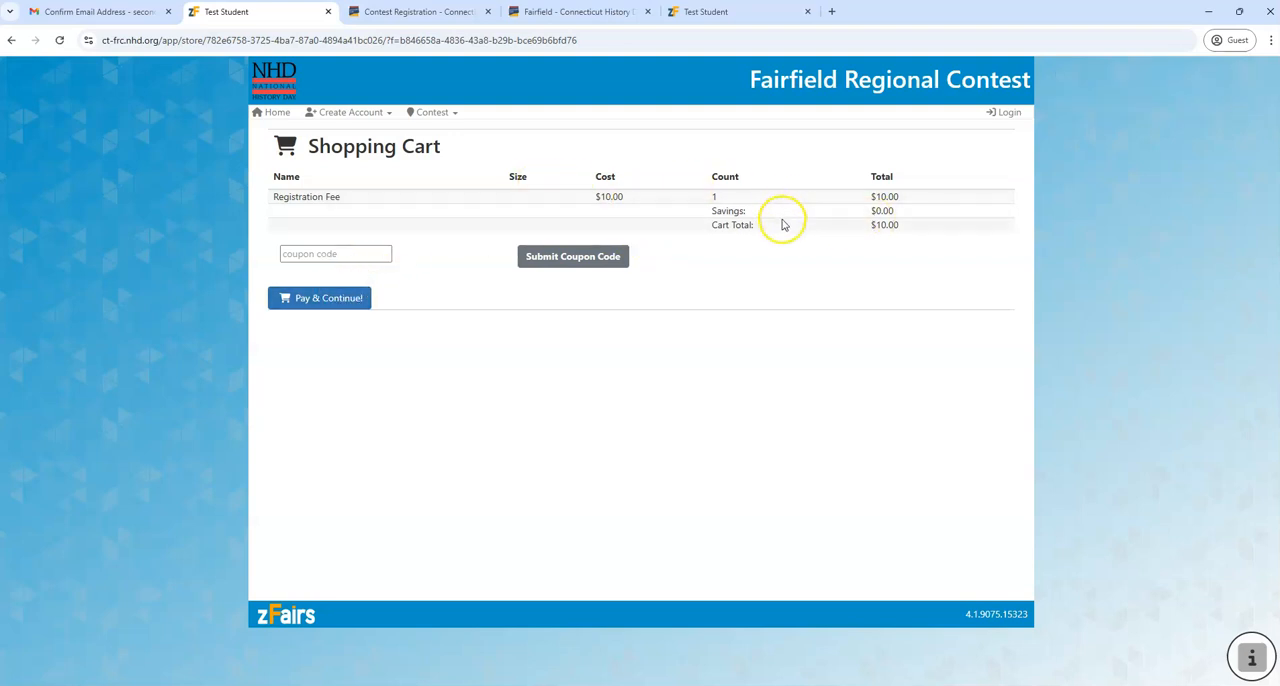
click(324, 299)
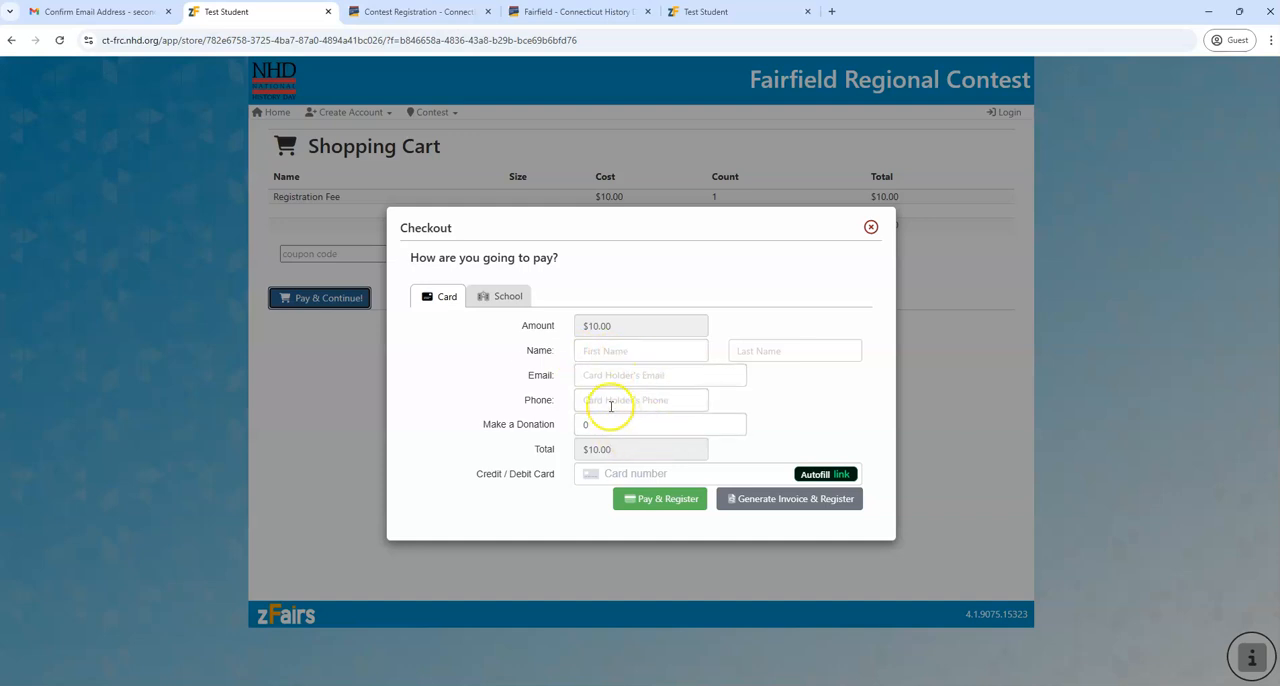
click(508, 298)
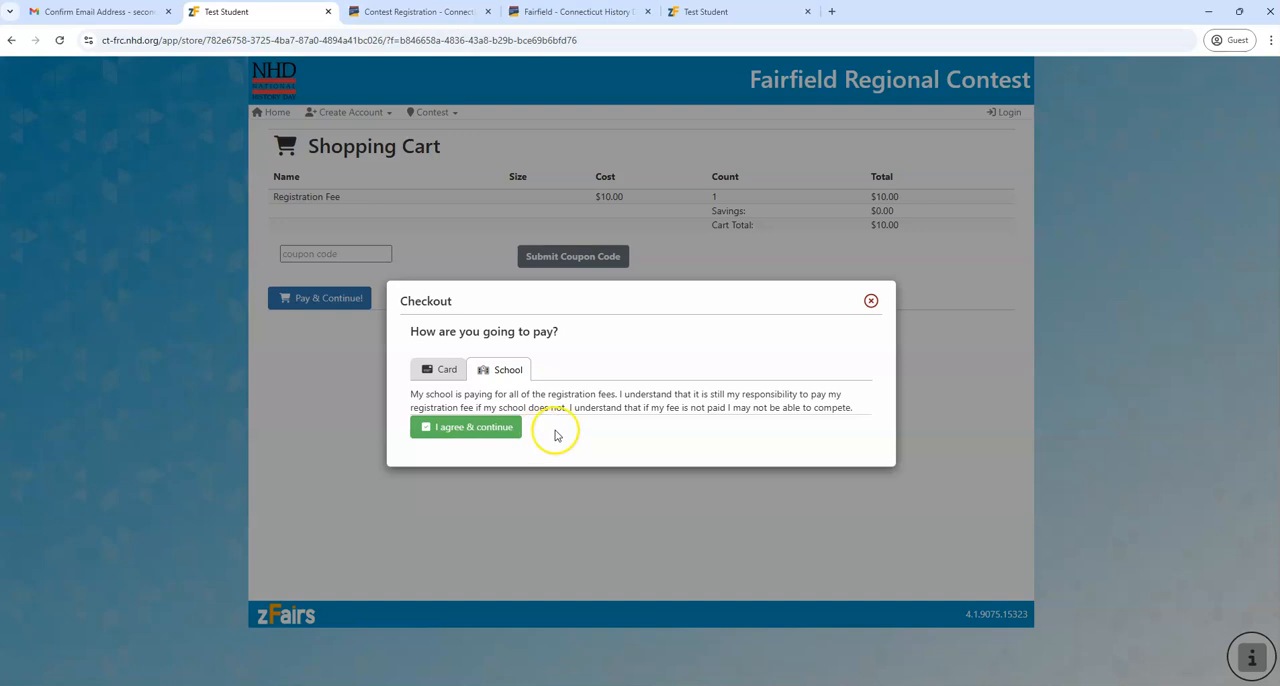
Return to the Card payment option, register by generating an invoice for the fee, and review the account confirmation page
click(443, 370)
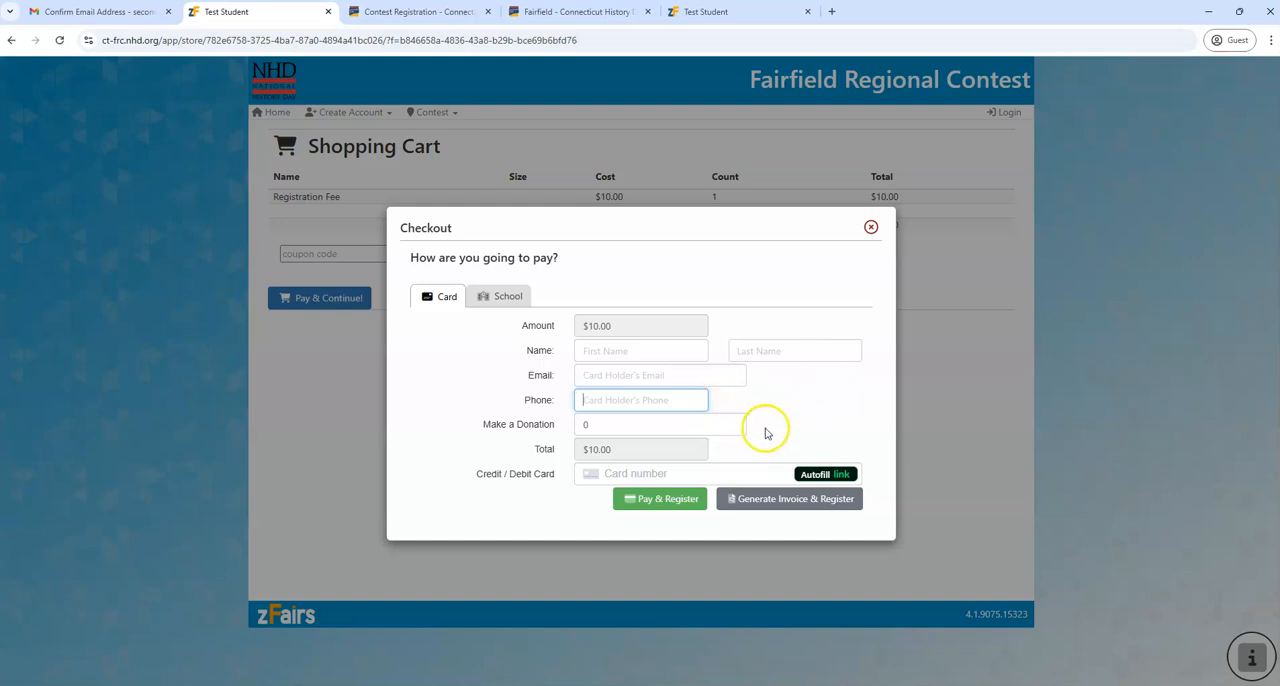
click(758, 503)
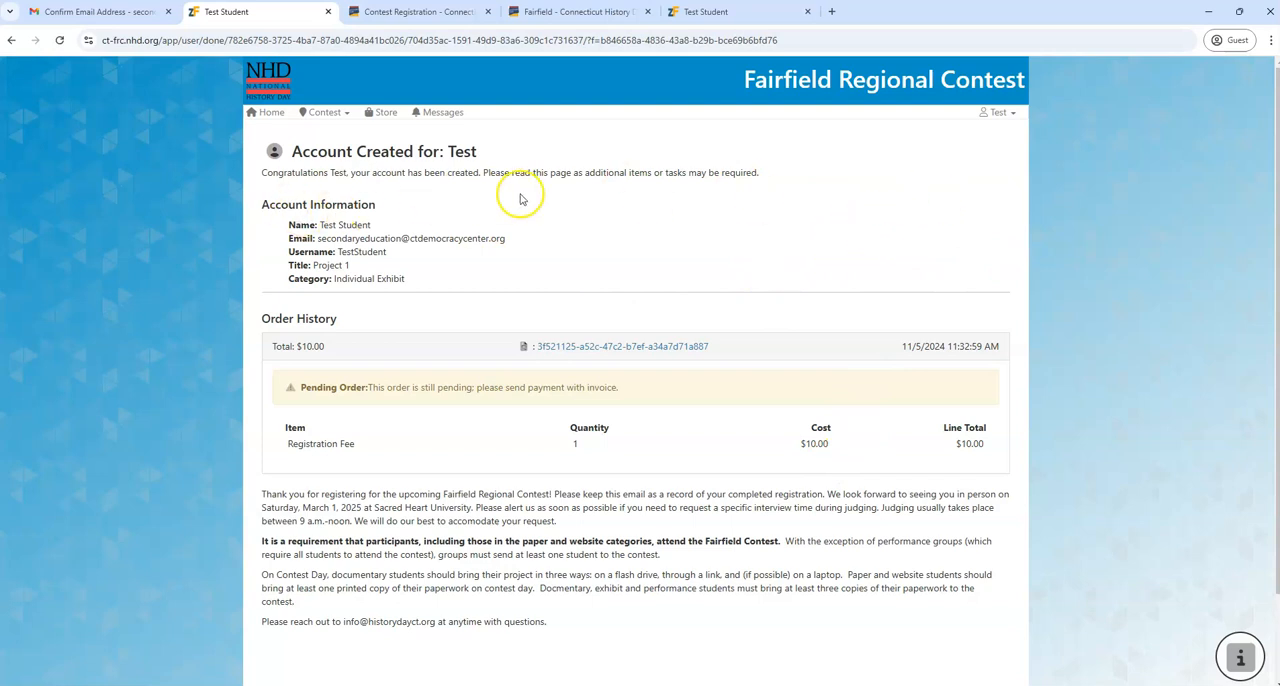
scroll(880, 206, down, 1)
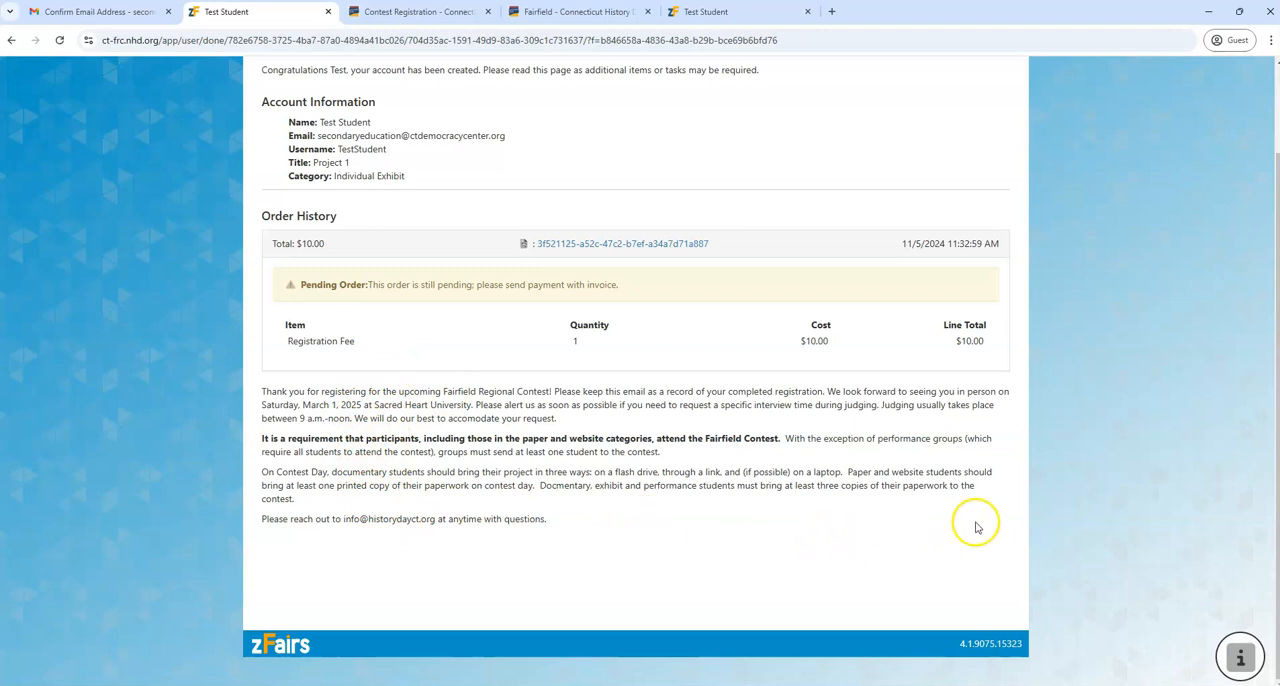
scroll(993, 494, up, 2)
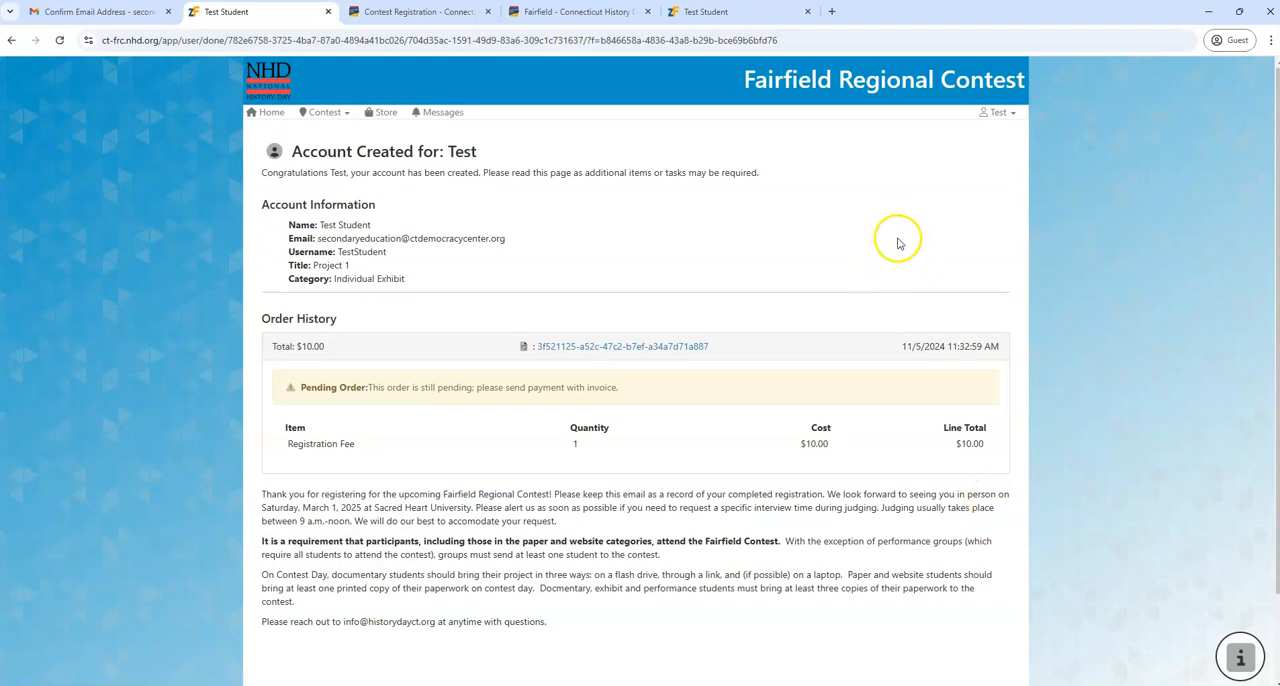